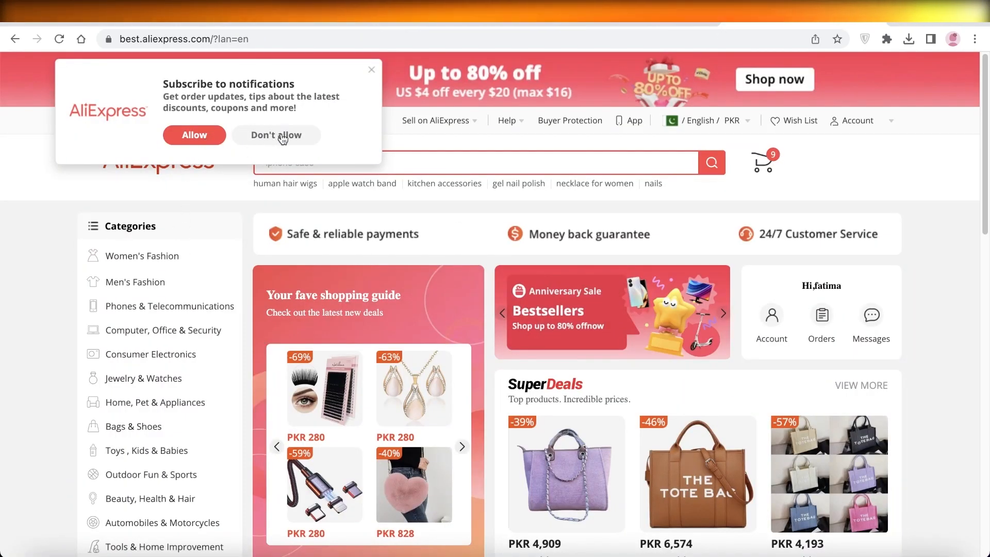
- Decline the AliExpress notification subscription and view the orders and products lists in the Shopify admin
click(257, 140)
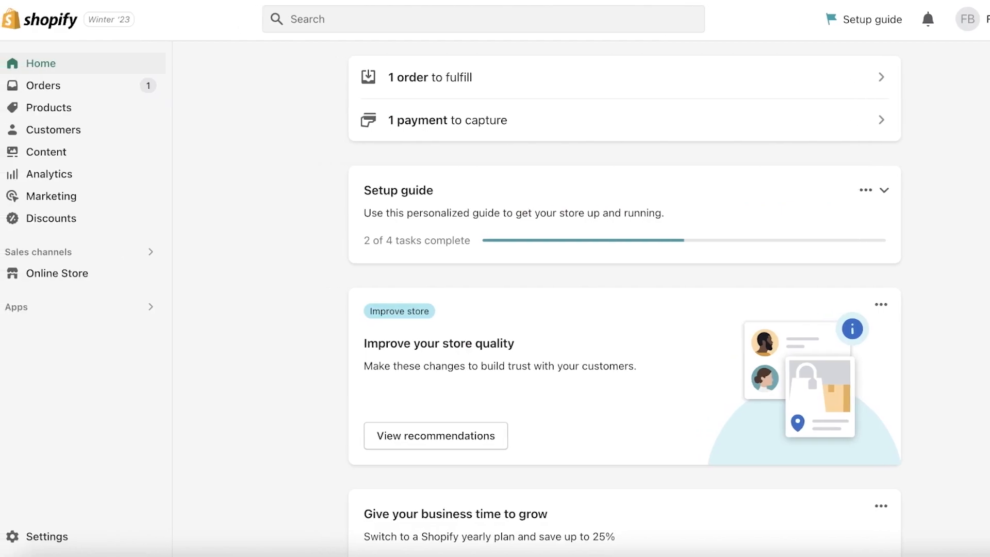
click(93, 88)
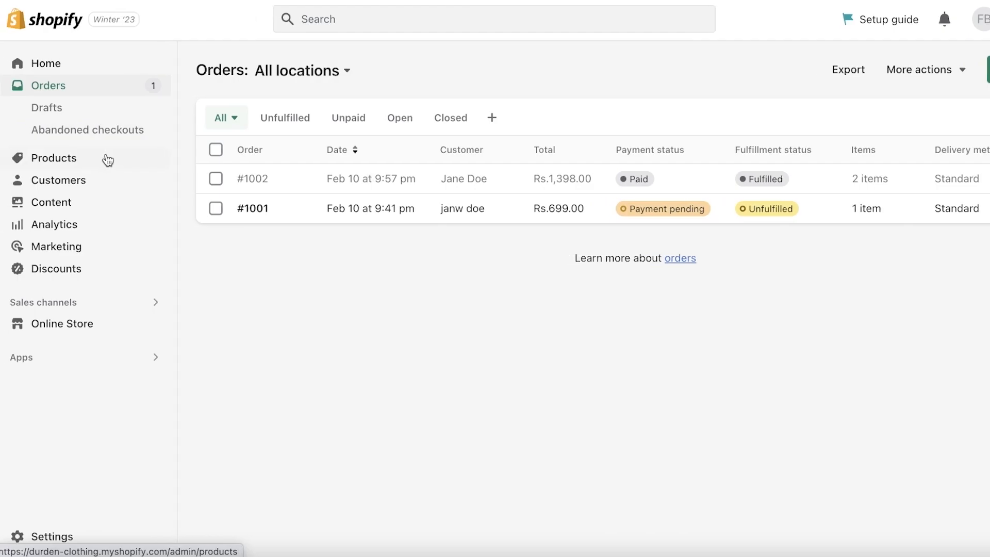
click(55, 157)
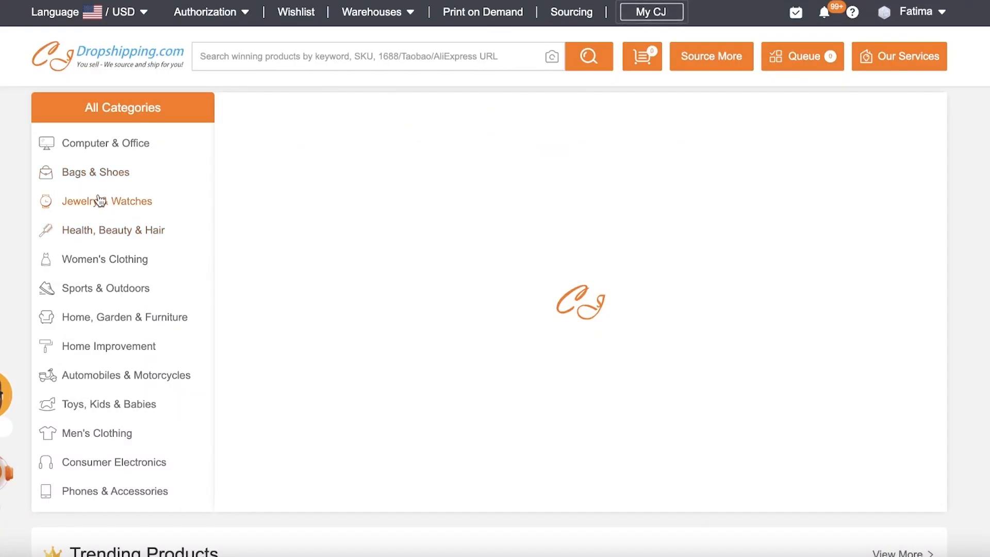
- In CJ Dropshipping, browse women's Blouses & Shirts and start listing the orange Sexy Sloping Shoulder Lantern Sleeves top
mouse_move(98, 260)
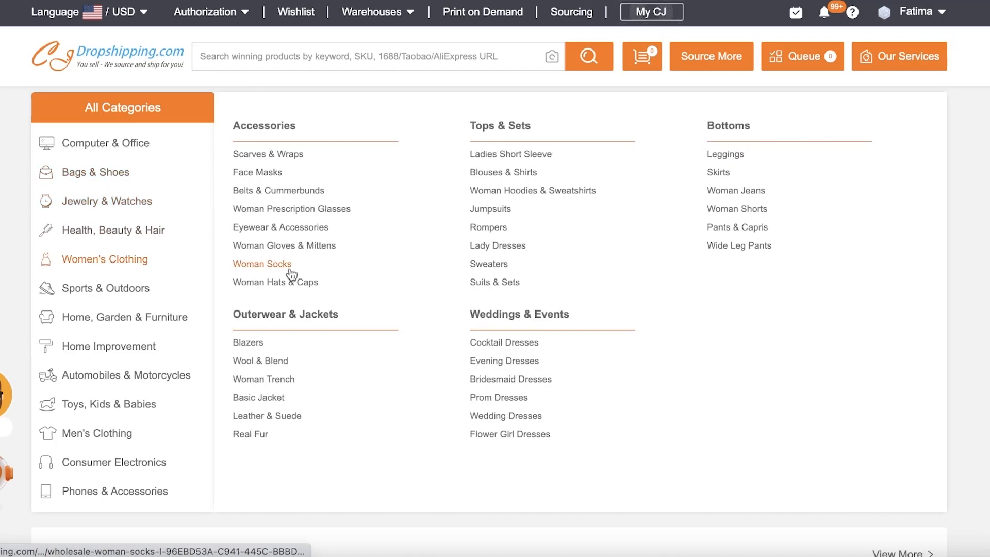
click(503, 173)
scroll(509, 214, down, 5)
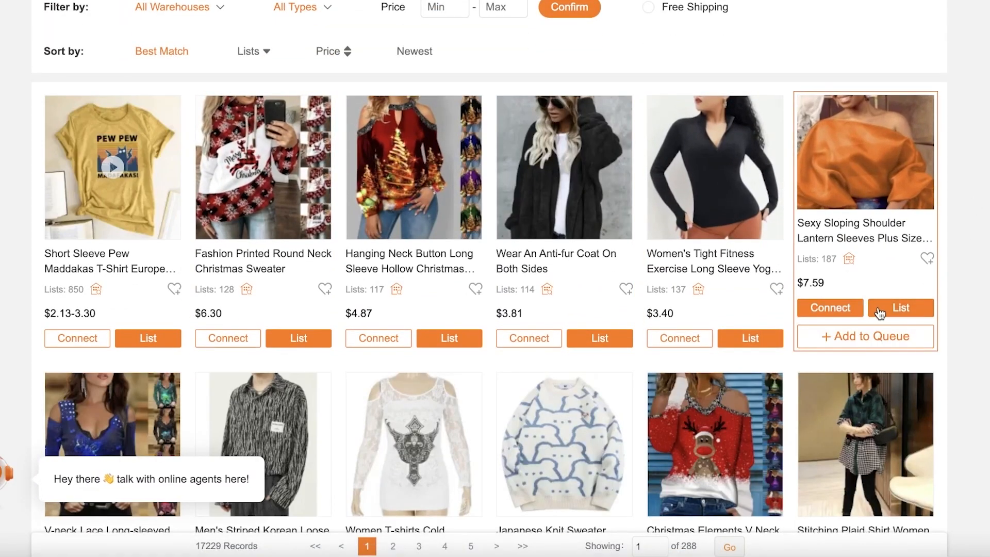
click(880, 311)
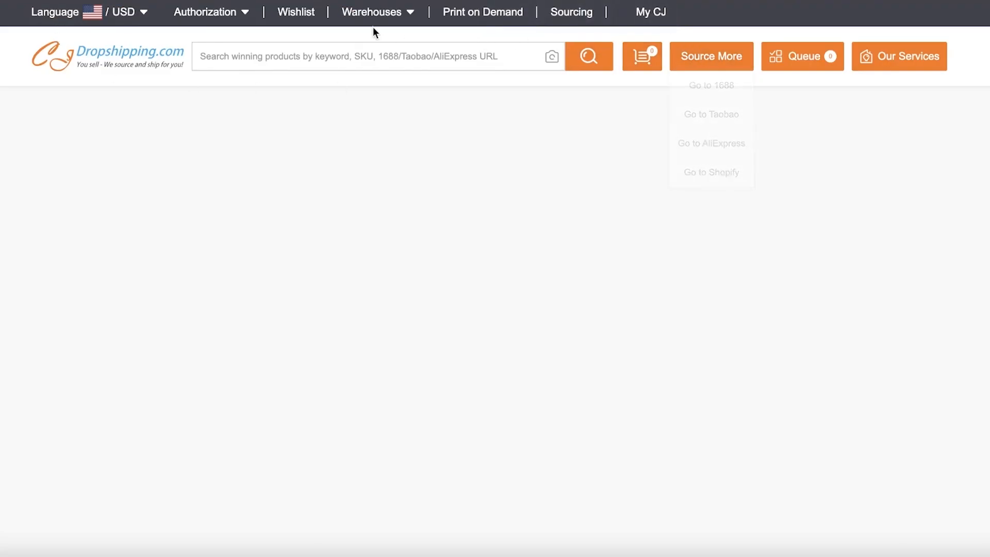
- Examine the listing form's store, variant, price and shipping fields, as well as the Auto Listing options
scroll(660, 165, down, 3)
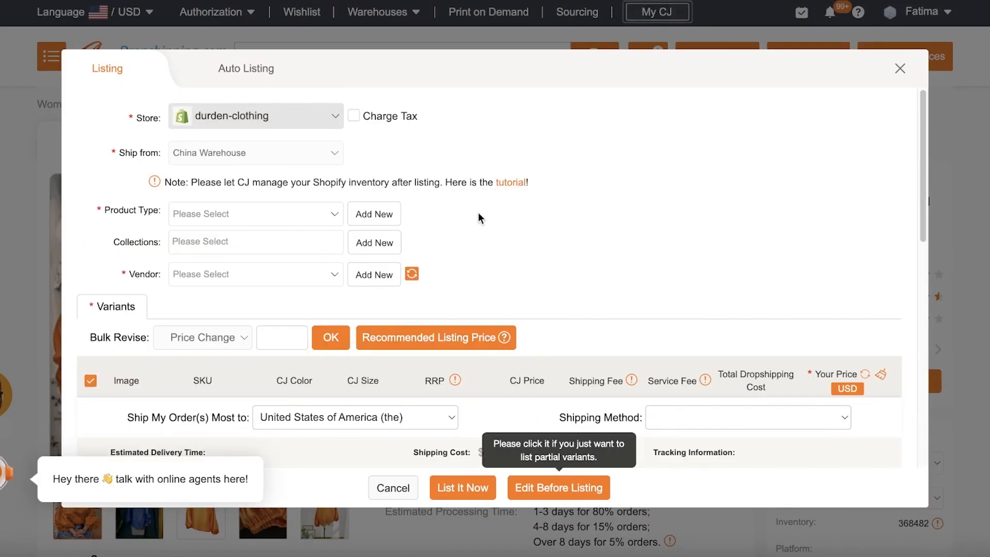
scroll(491, 184, down, 5)
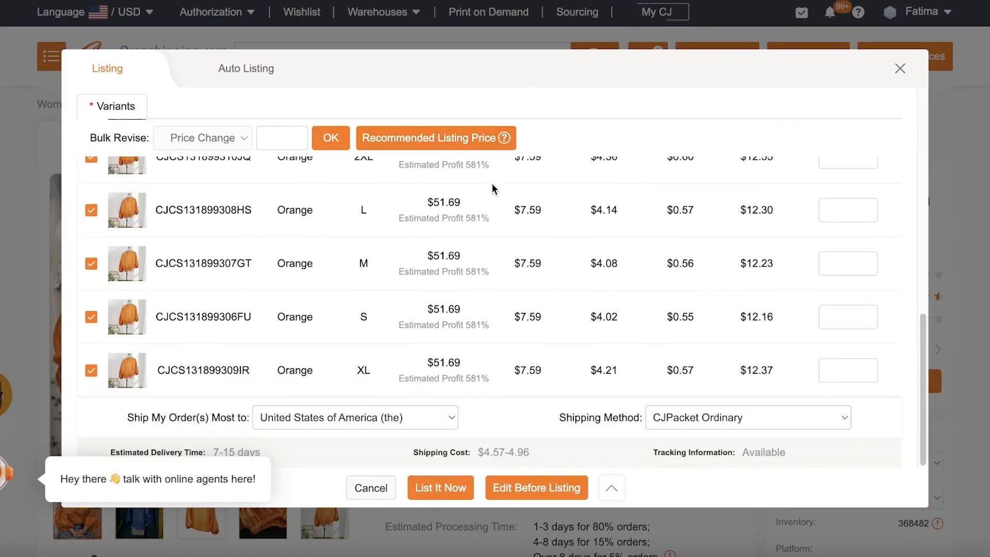
click(608, 486)
click(264, 84)
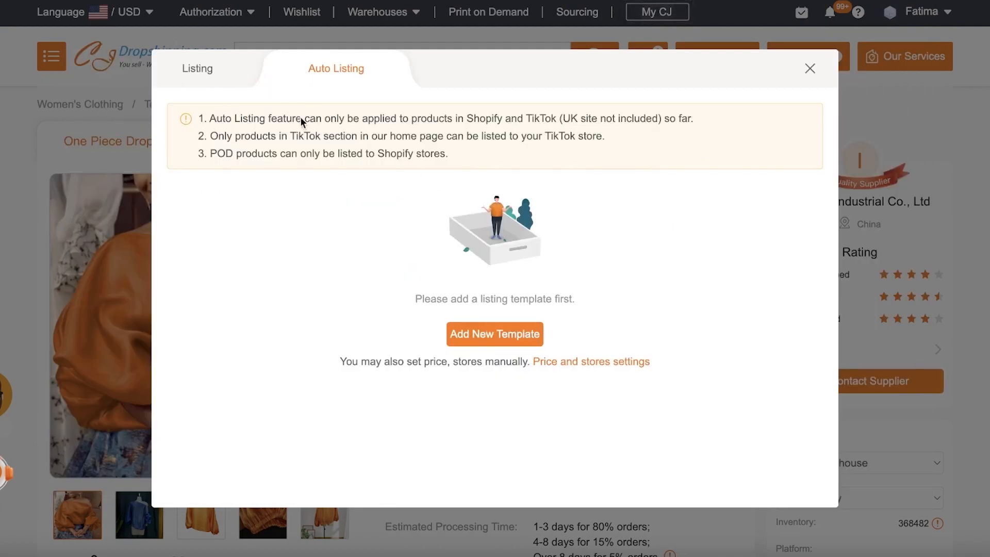
click(220, 81)
scroll(568, 221, down, 5)
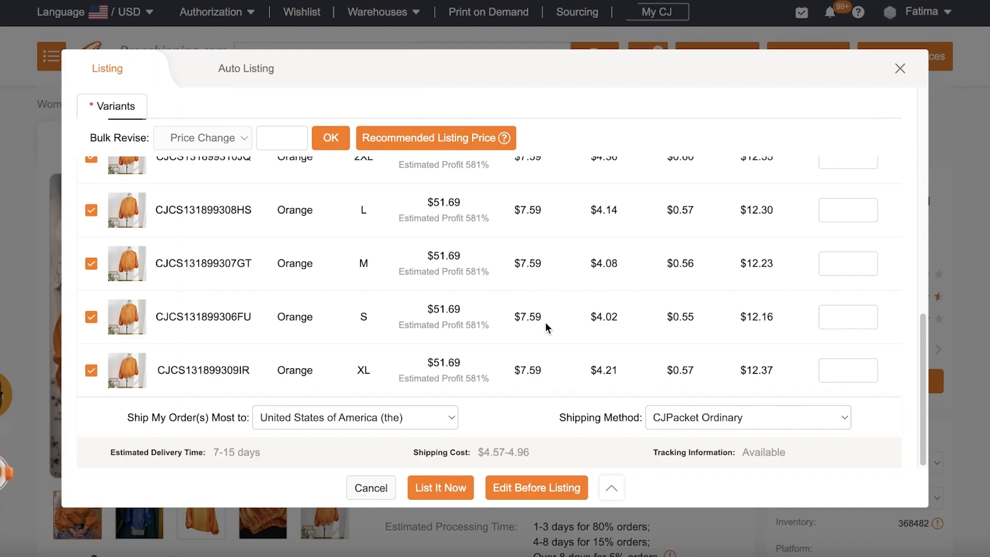
- List the top in the durden-clothing store with product type Tops and a bulk price of 18000 PKR for its variants
click(467, 488)
scroll(474, 290, up, 10)
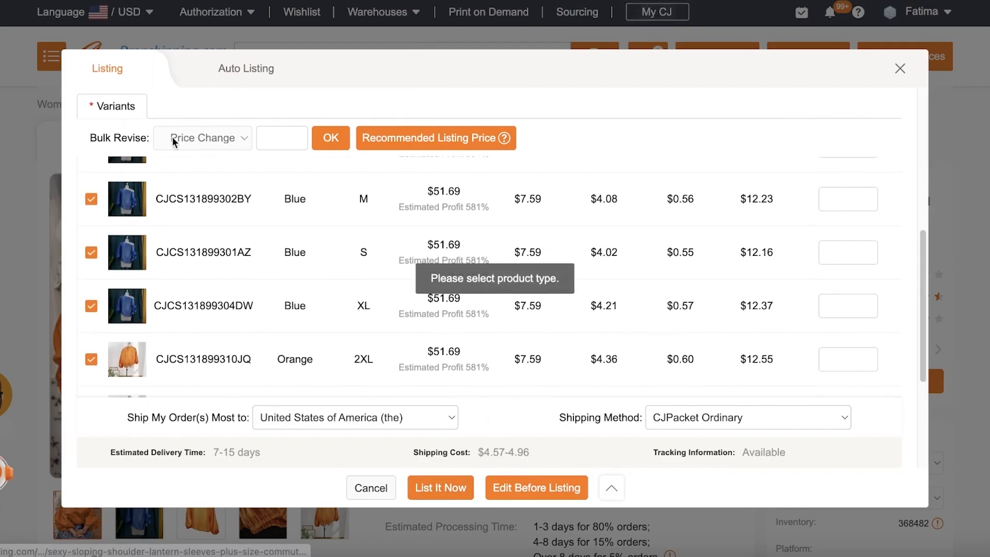
click(237, 215)
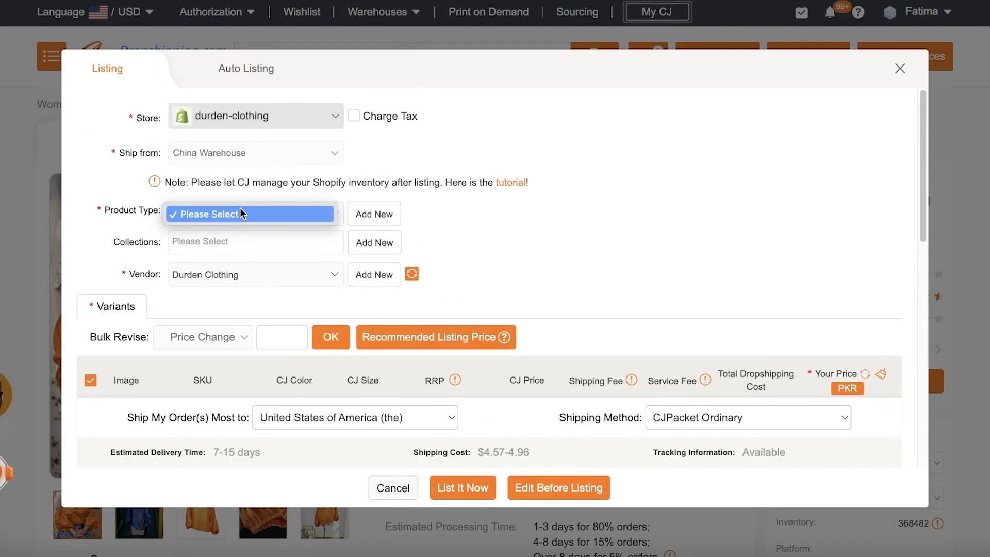
click(242, 215)
click(488, 493)
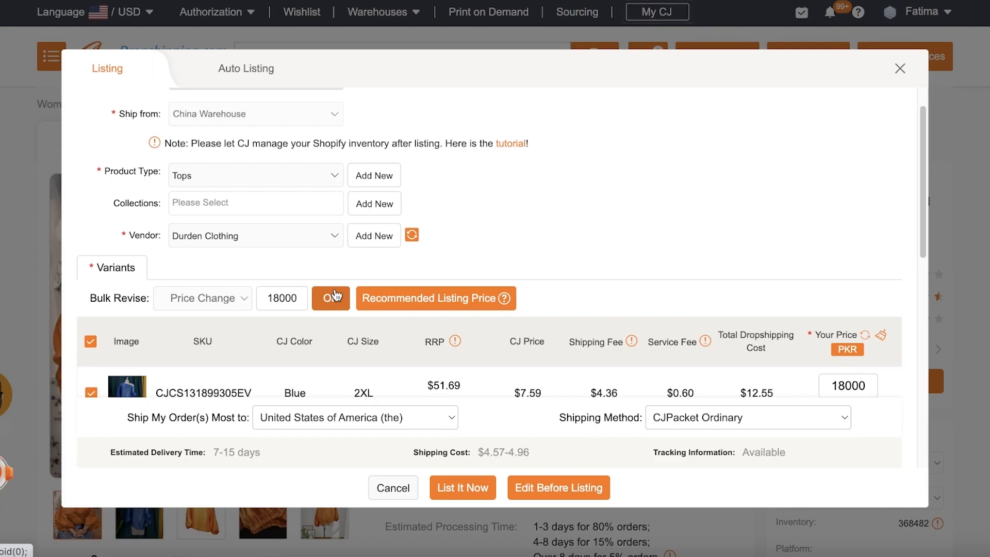
click(460, 487)
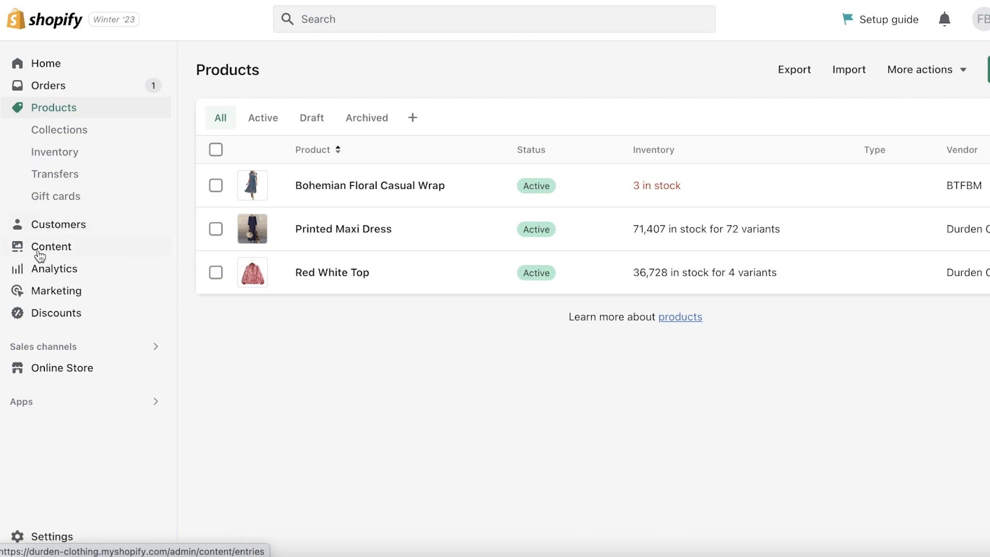
- Preview the Printed Maxi Dress from the Shopify products list, add the orange size S variant to the cart and proceed to checkout
click(416, 231)
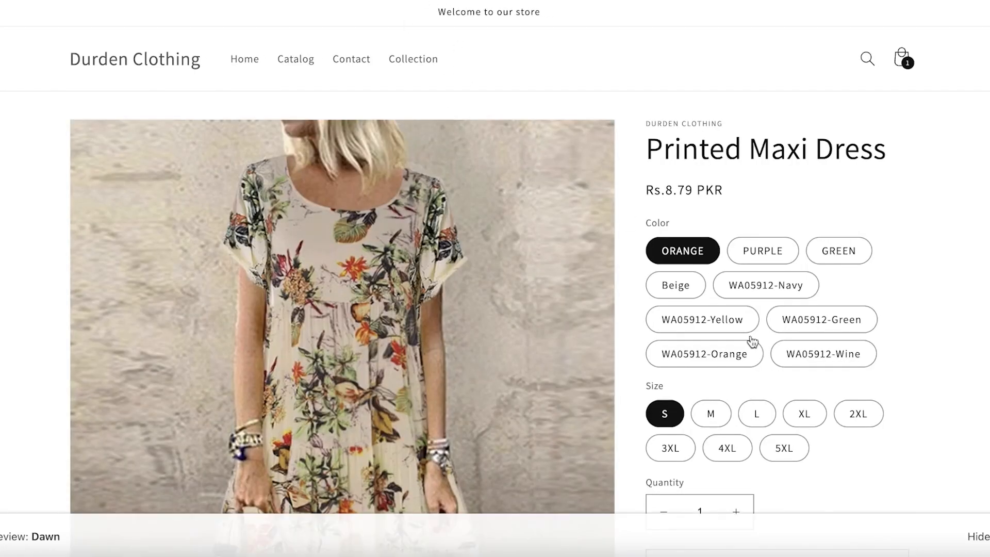
scroll(909, 304, down, 4)
scroll(763, 380, up, 4)
scroll(662, 245, down, 2)
scroll(701, 270, down, 1)
click(794, 439)
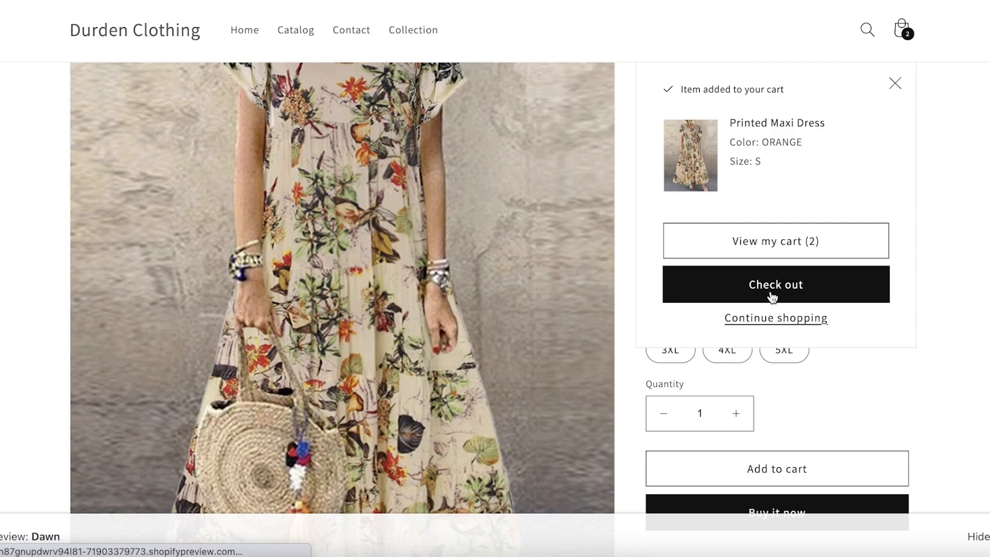
click(772, 297)
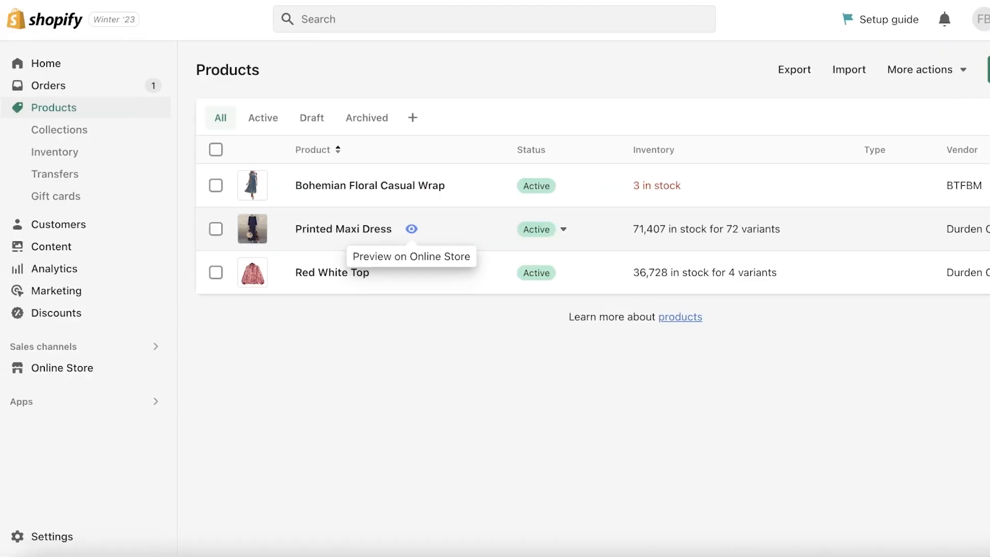
- View the store's Checkout settings and go to the Shopify App Store from the apps and sales channels settings
click(55, 537)
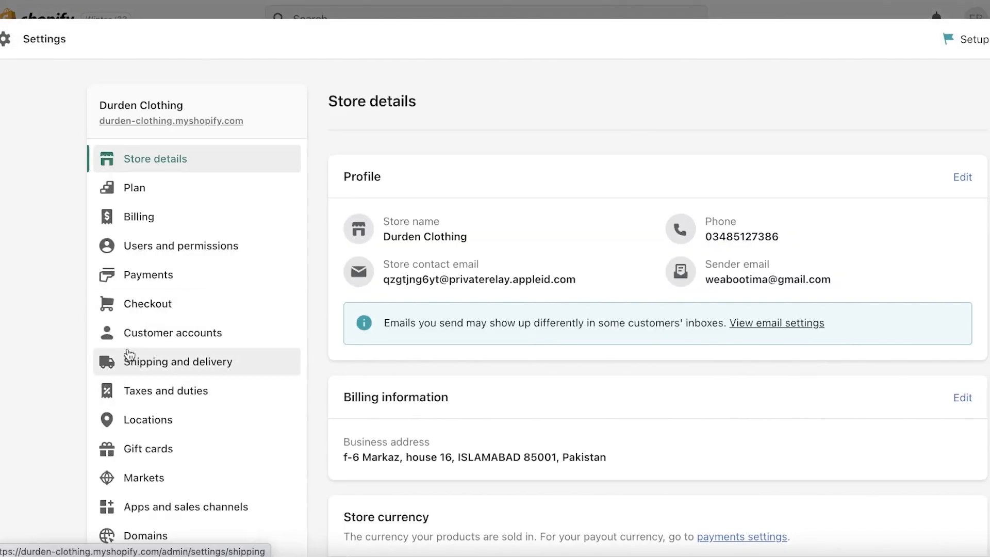
click(114, 312)
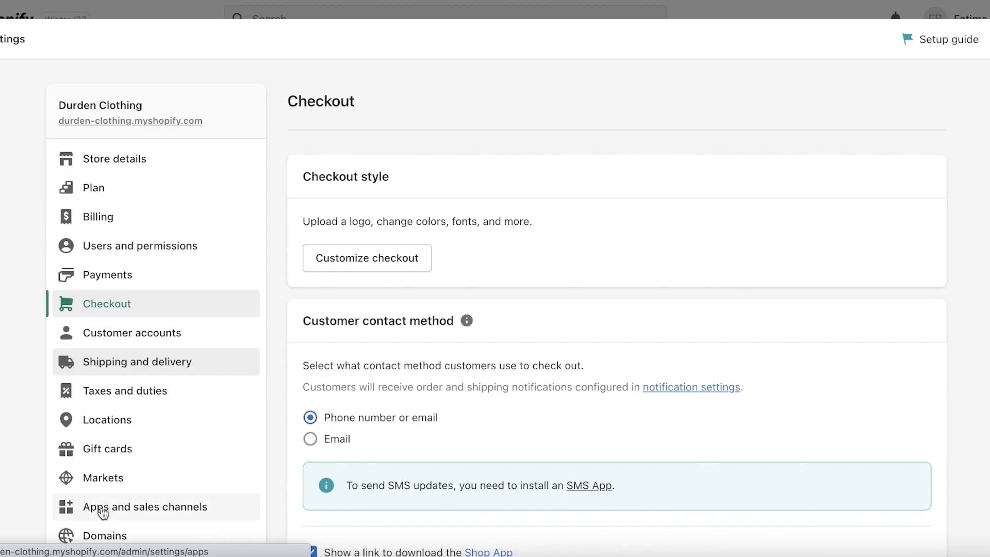
click(98, 506)
click(911, 99)
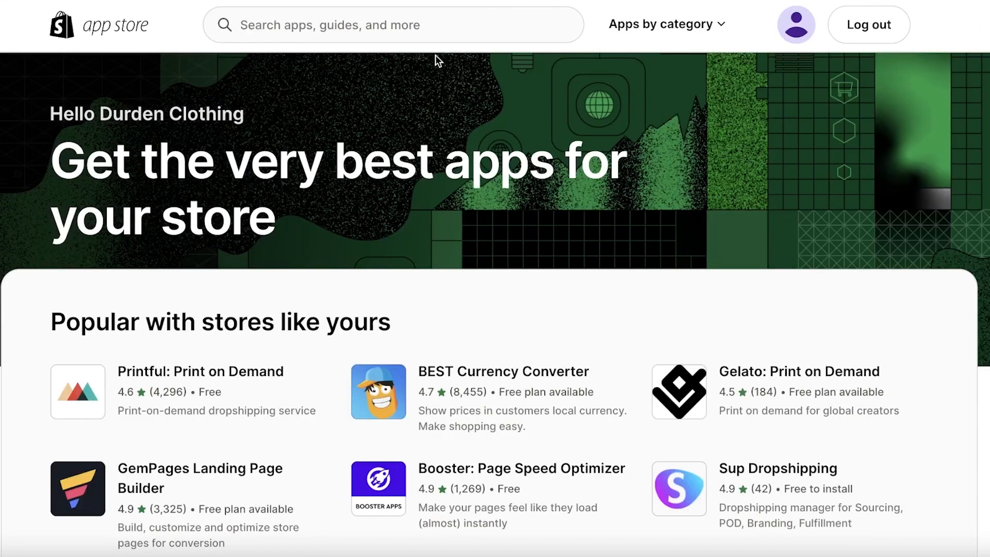
- Search the app store for "checkout" and look through the matching apps
click(433, 26)
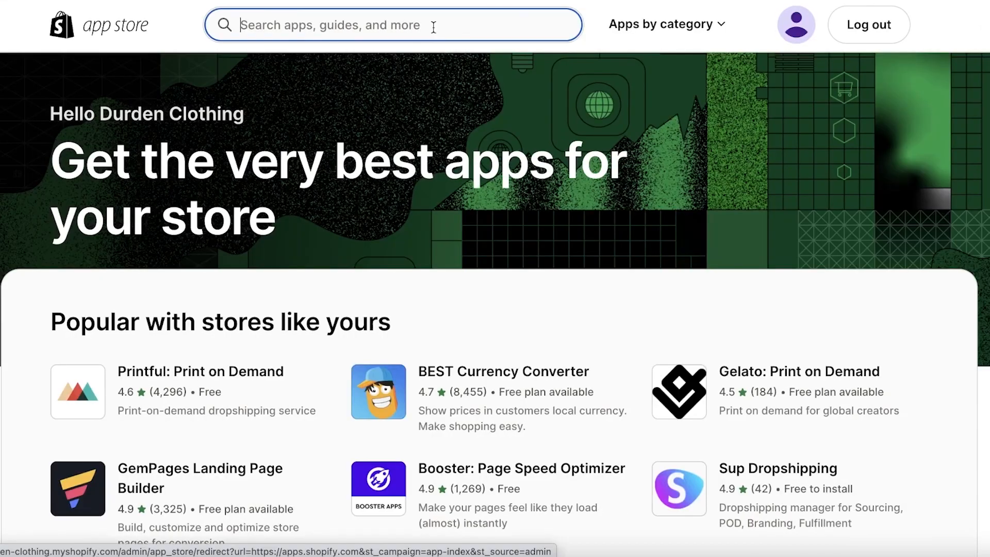
text(checkout)
key(Return)
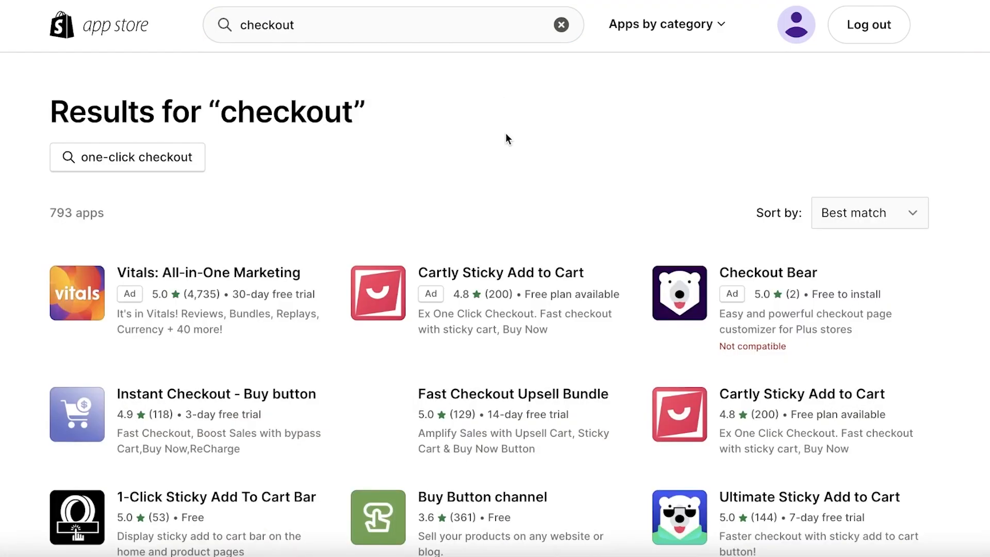
scroll(537, 144, down, 2)
scroll(56, 275, down, 1)
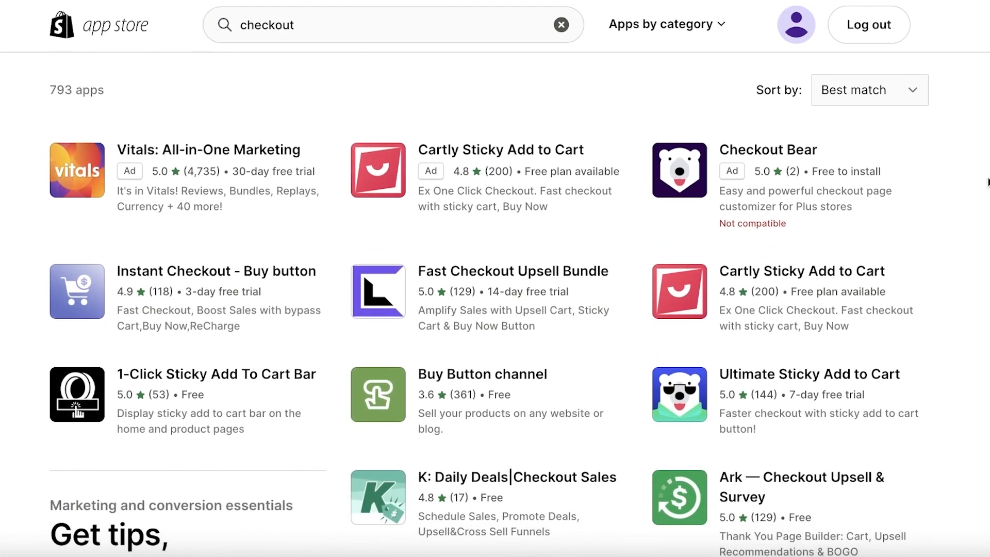
- Install the Instant Checkout - Buy button app and approve its Basic Plan subscription of $4.00 USD every 30 days
click(64, 295)
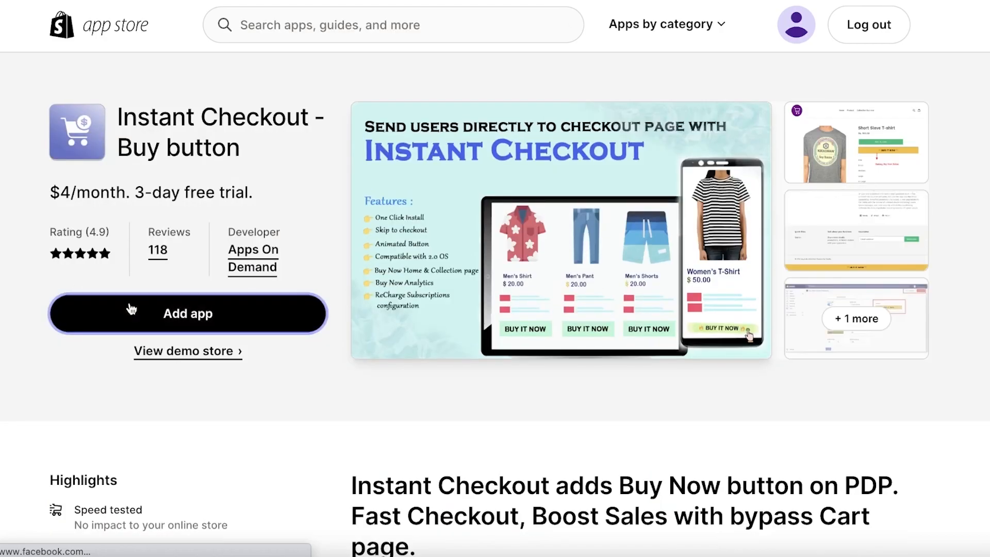
click(130, 309)
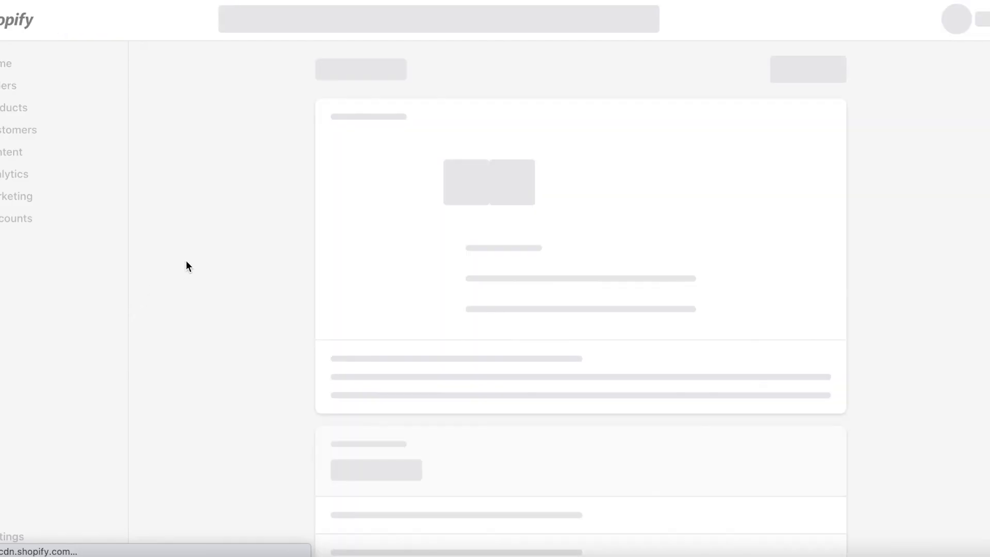
click(835, 69)
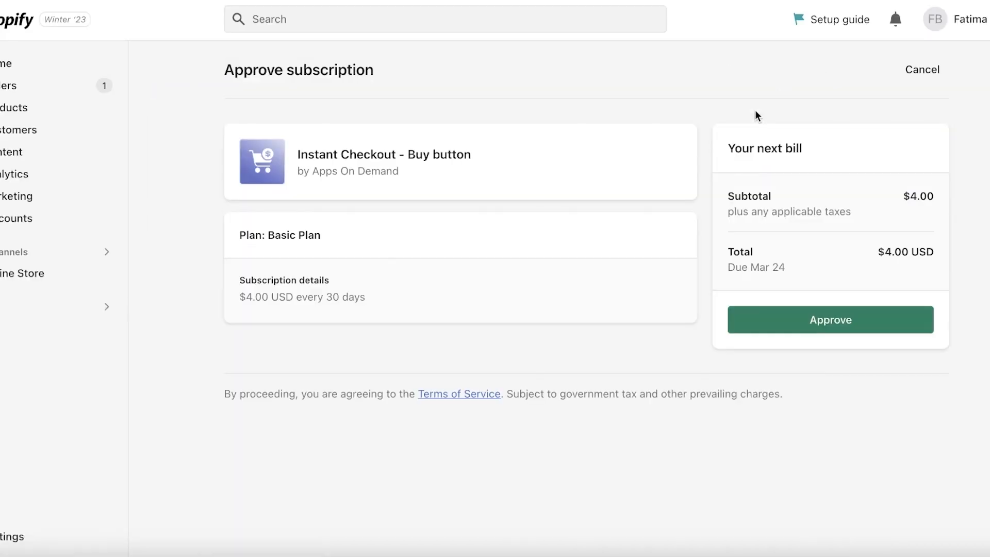
click(834, 319)
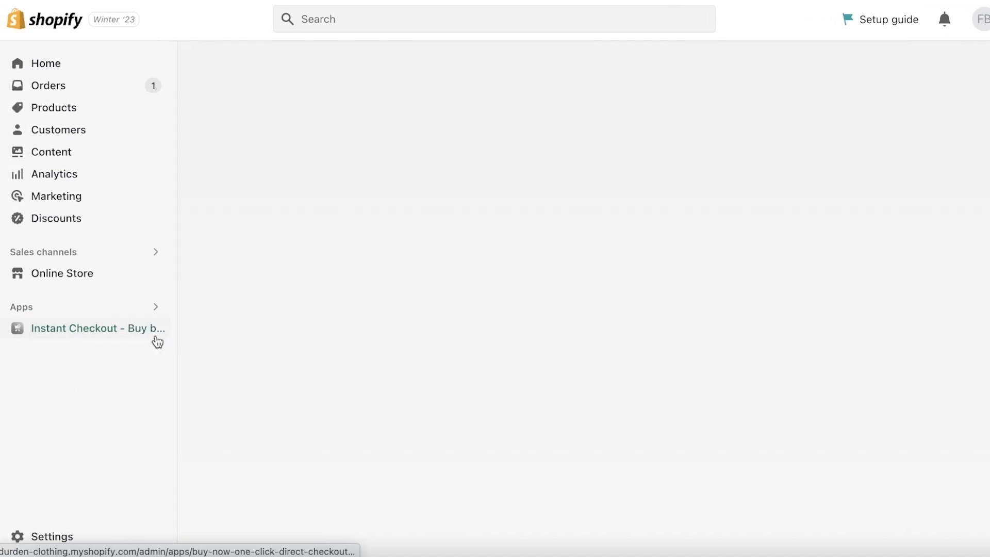
- Open Instant Checkout - Buy button in the Shopify admin and review its buy button settings
click(104, 334)
scroll(621, 278, up, 8)
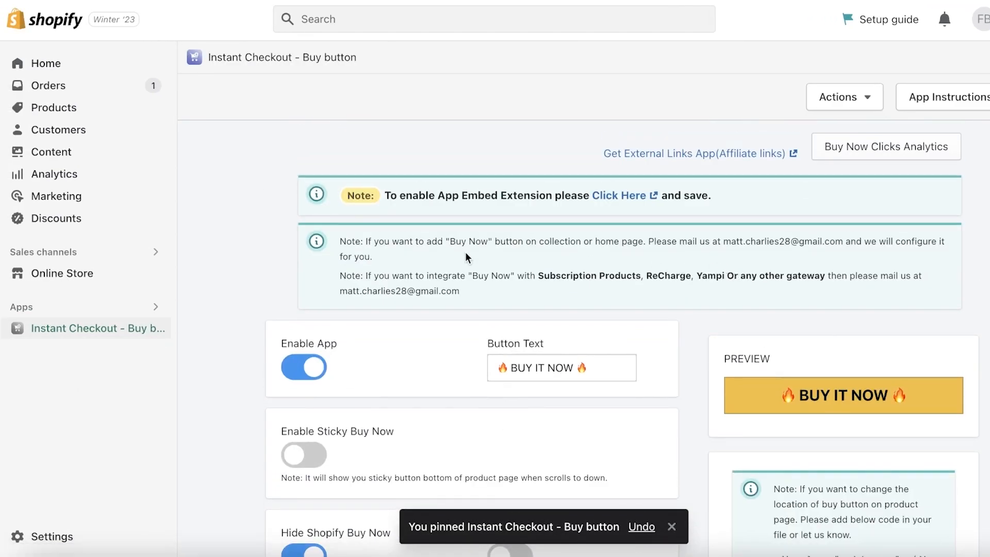
scroll(502, 257, down, 8)
scroll(193, 248, up, 10)
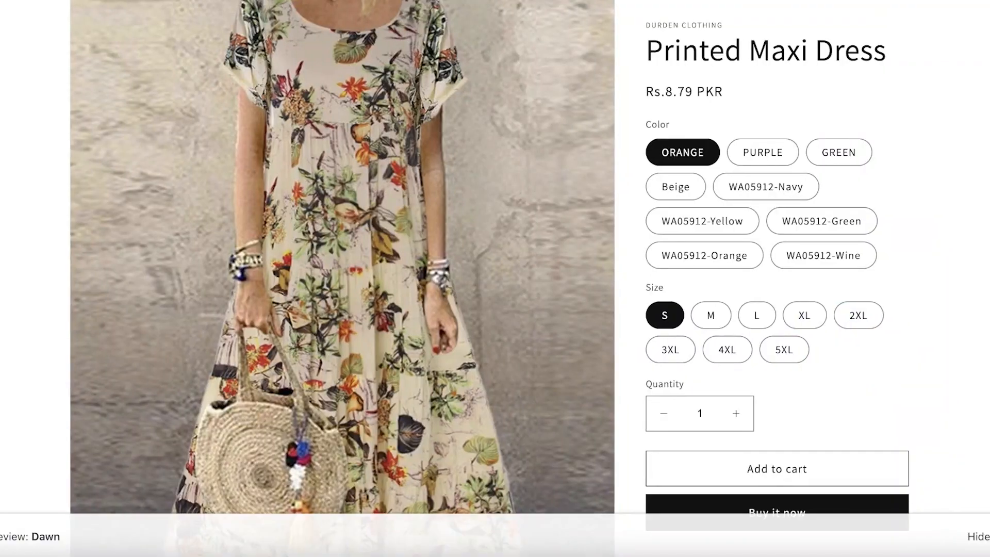
- Examine the purchase buttons and product details on the storefront pages of the Printed Maxi Dress and the newly listed lantern-sleeve top
scroll(781, 487, down, 1)
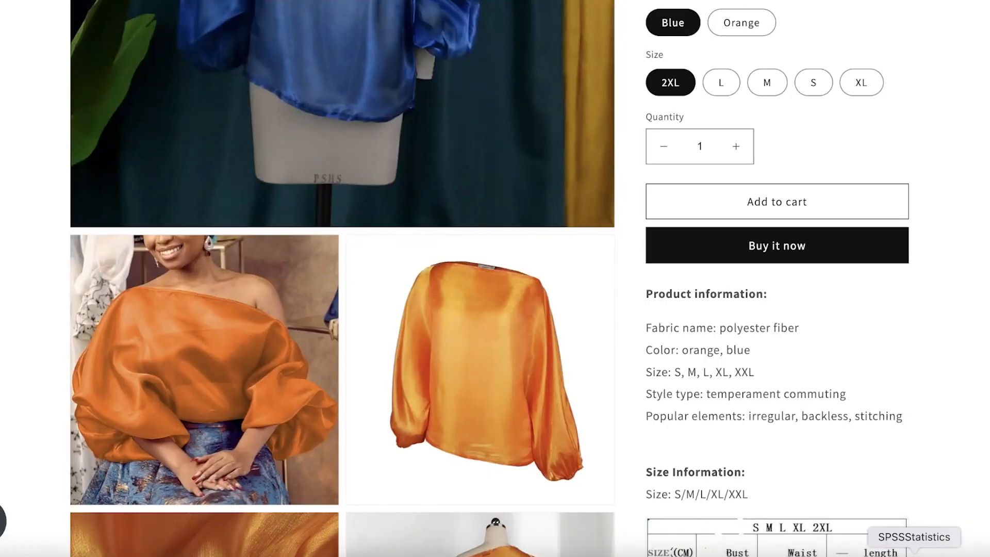
right_click(914, 555)
click(910, 532)
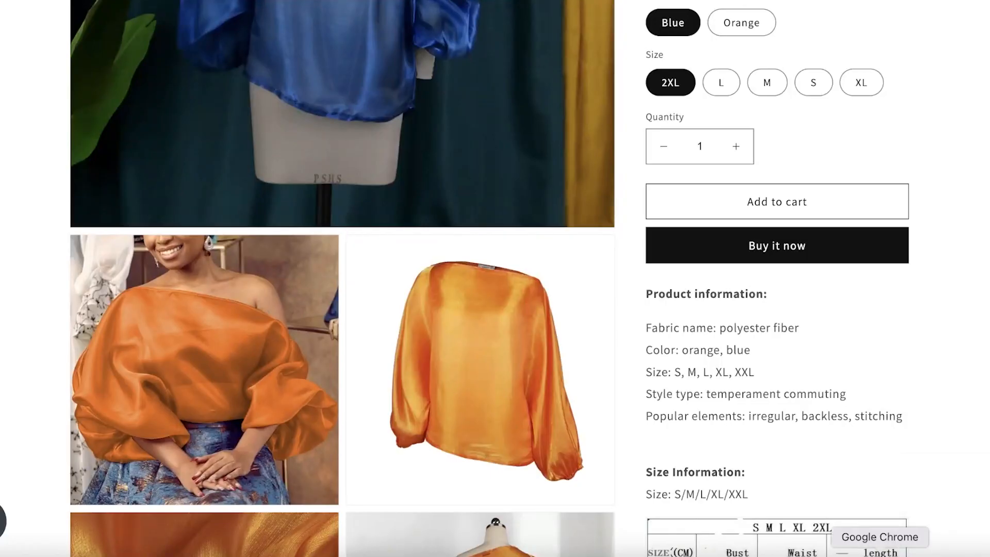
scroll(380, 243, up, 8)
scroll(399, 194, down, 20)
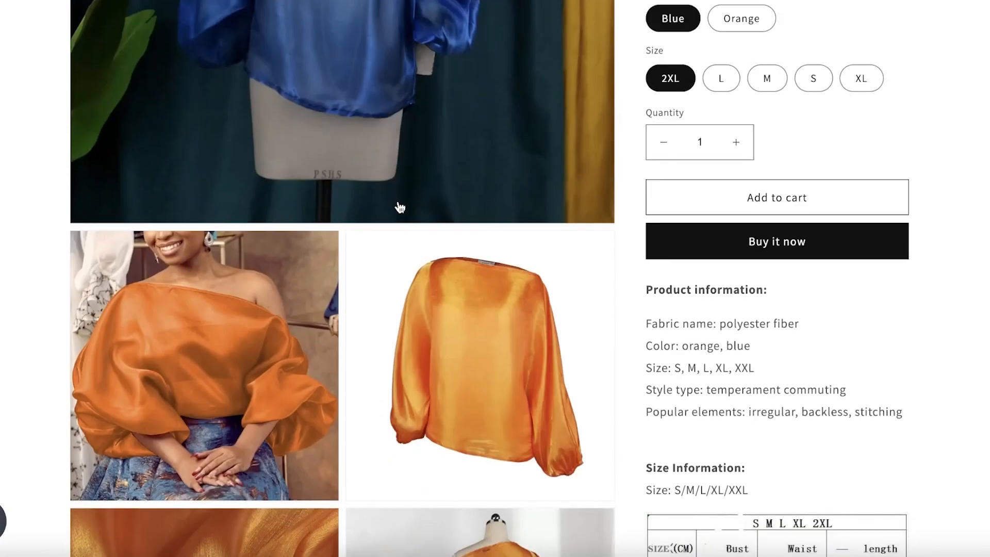
scroll(407, 239, up, 15)
scroll(736, 145, down, 5)
scroll(787, 411, up, 4)
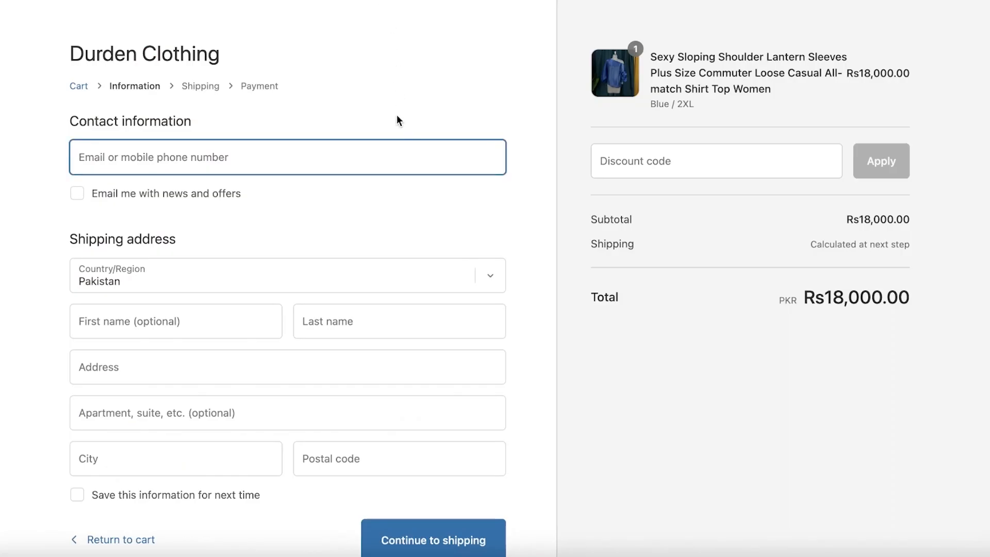
- Enter the customer's phone number, fill in the shipping details from a saved address, and continue to the shipping method
text(242342)
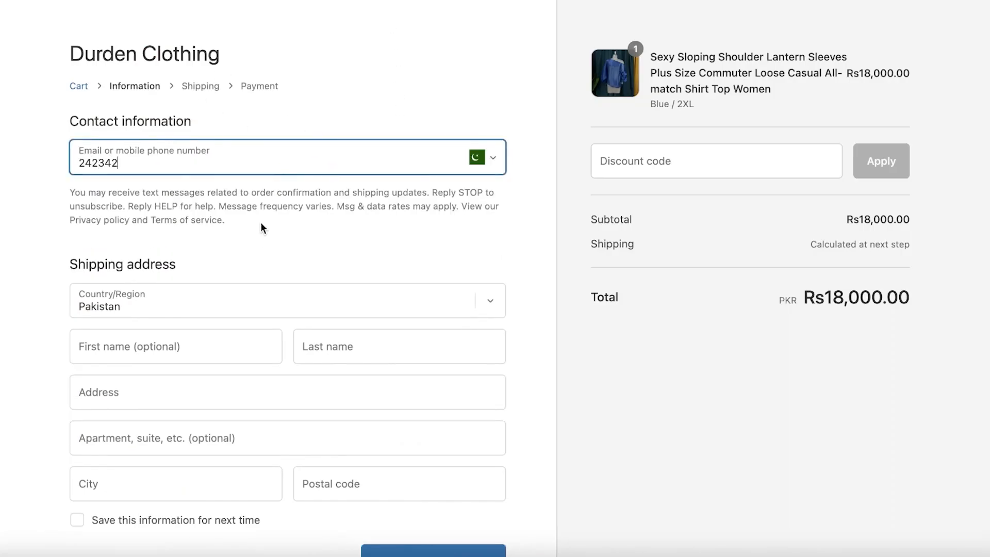
scroll(261, 225, down, 2)
click(207, 231)
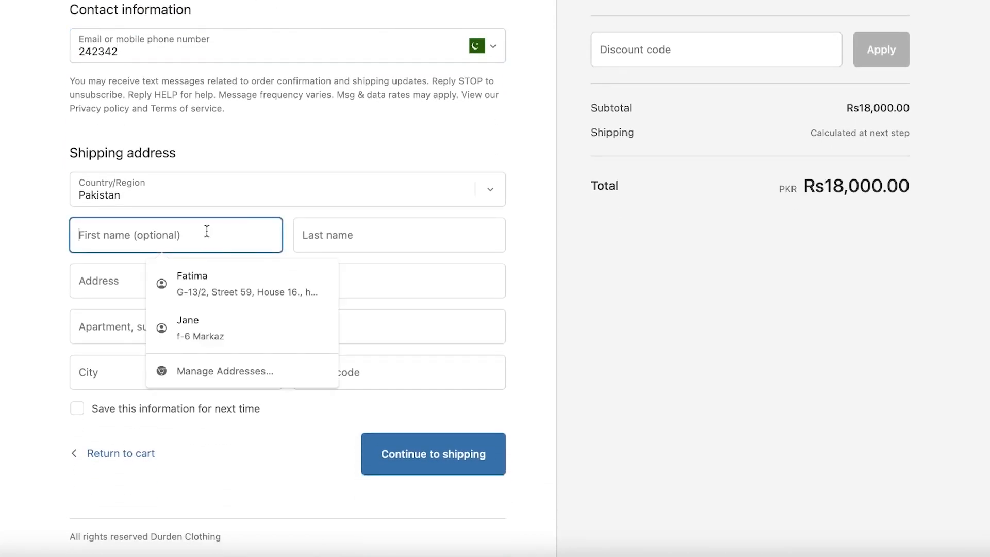
click(190, 336)
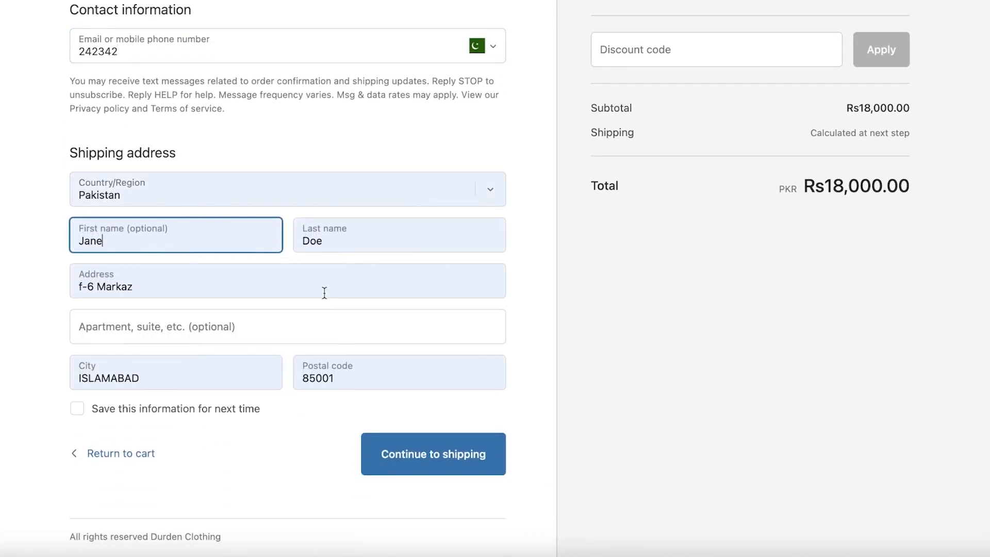
click(466, 459)
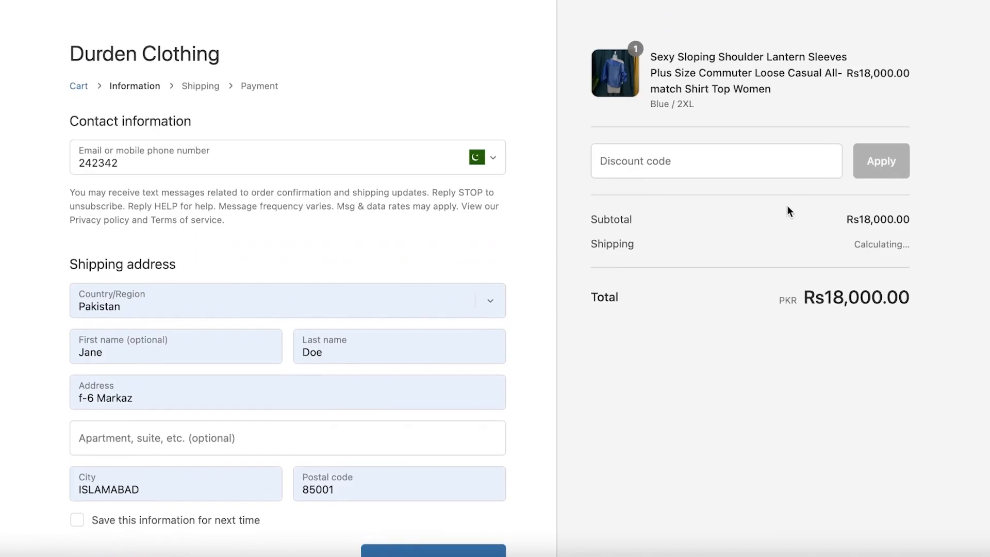
scroll(426, 119, up, 1)
click(456, 468)
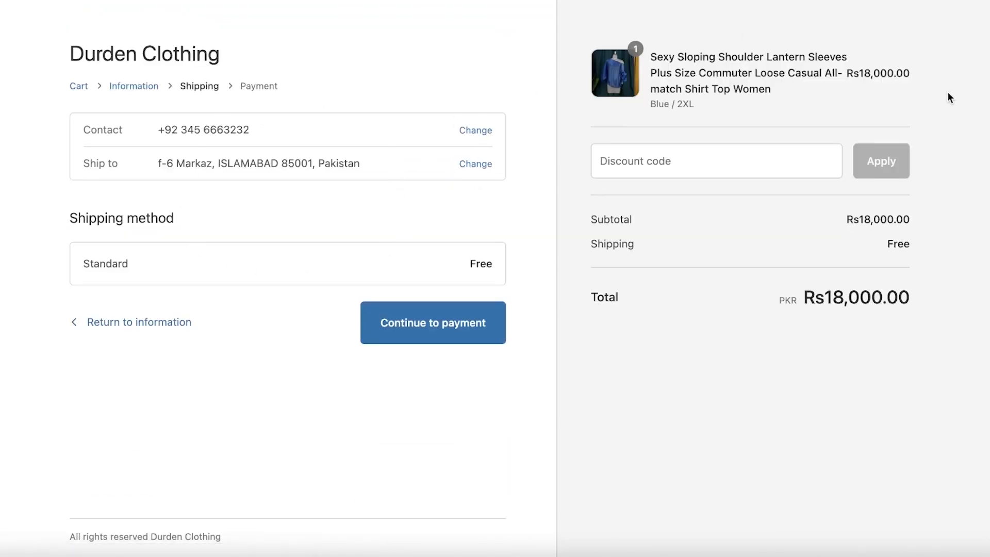
- Continue with Standard shipping, choose Cash on Delivery (COD) as the payment method, and complete the order
click(432, 345)
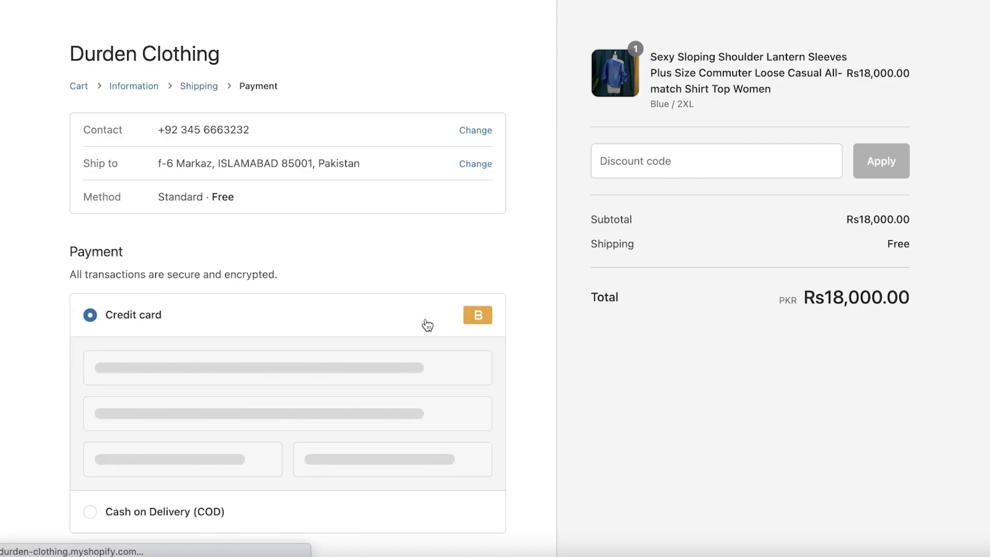
scroll(426, 325, down, 5)
click(129, 224)
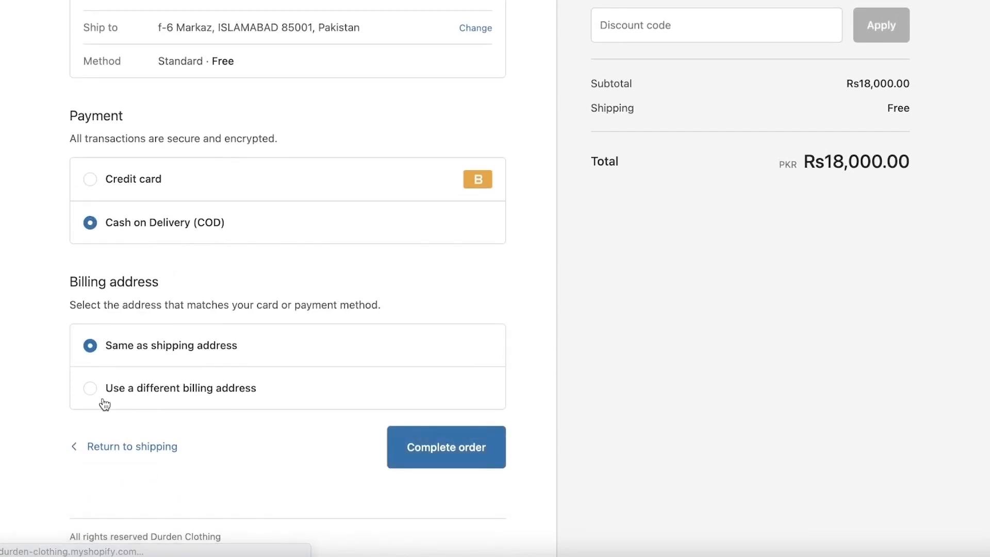
click(454, 448)
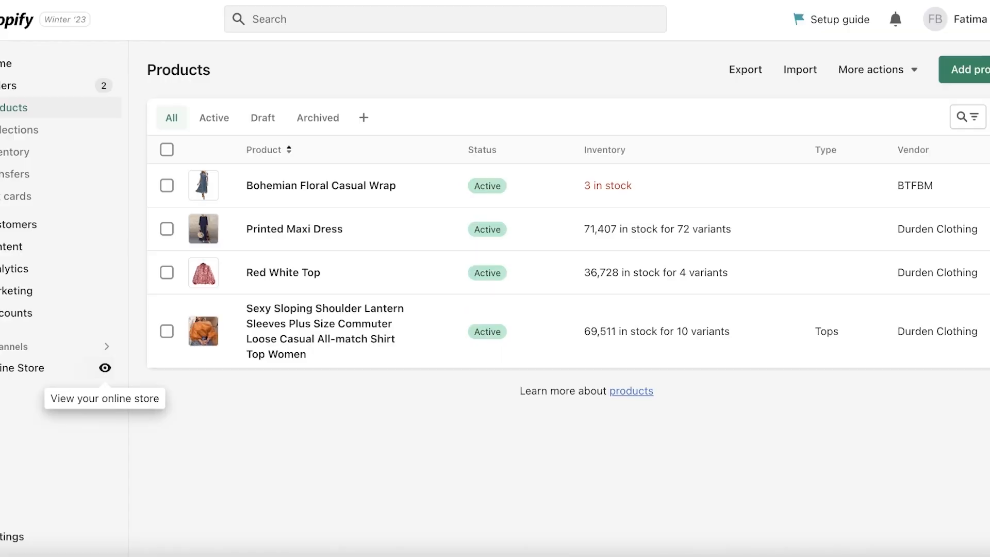
- Open the newest unfulfilled order in the Shopify admin and send its fulfillment request for 1 item to cjdropshipping
click(26, 89)
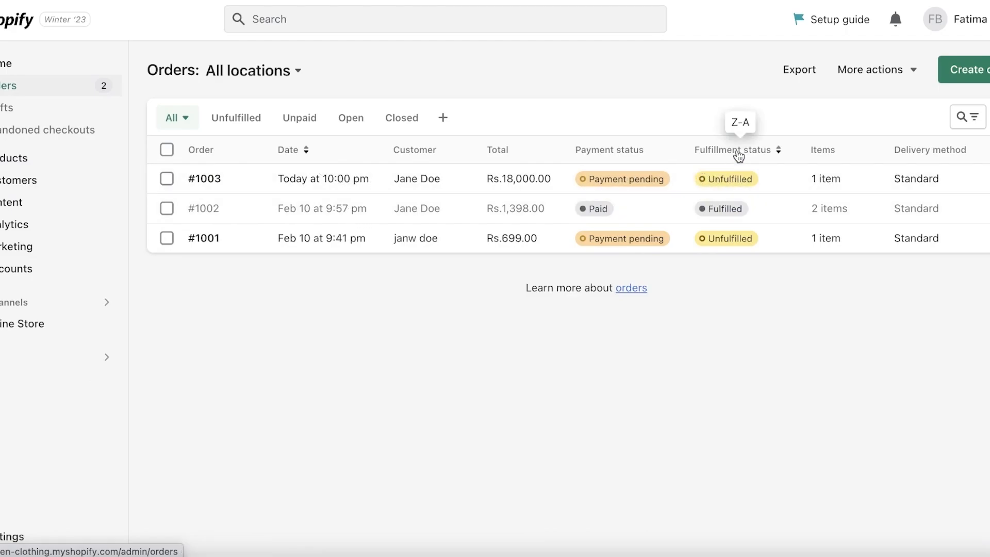
click(703, 178)
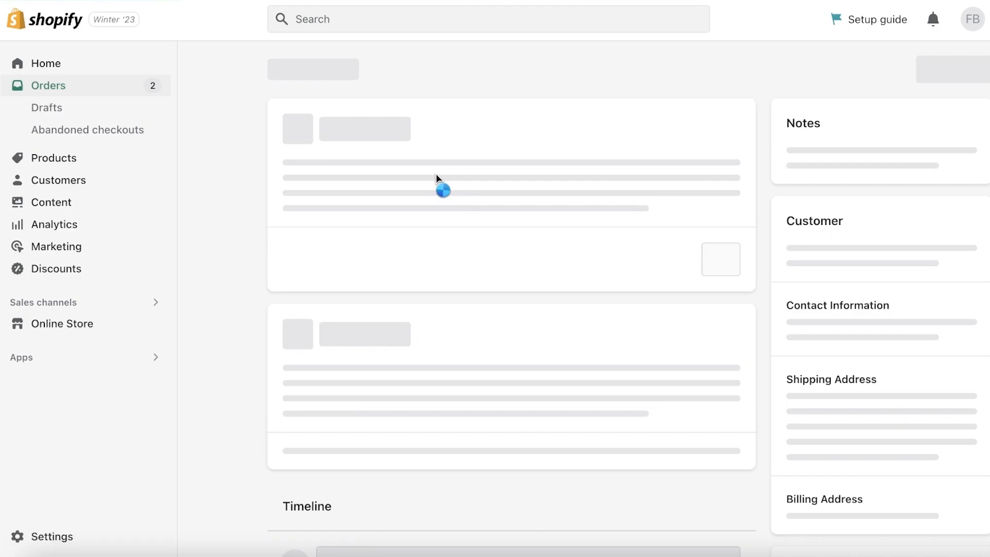
scroll(436, 180, down, 3)
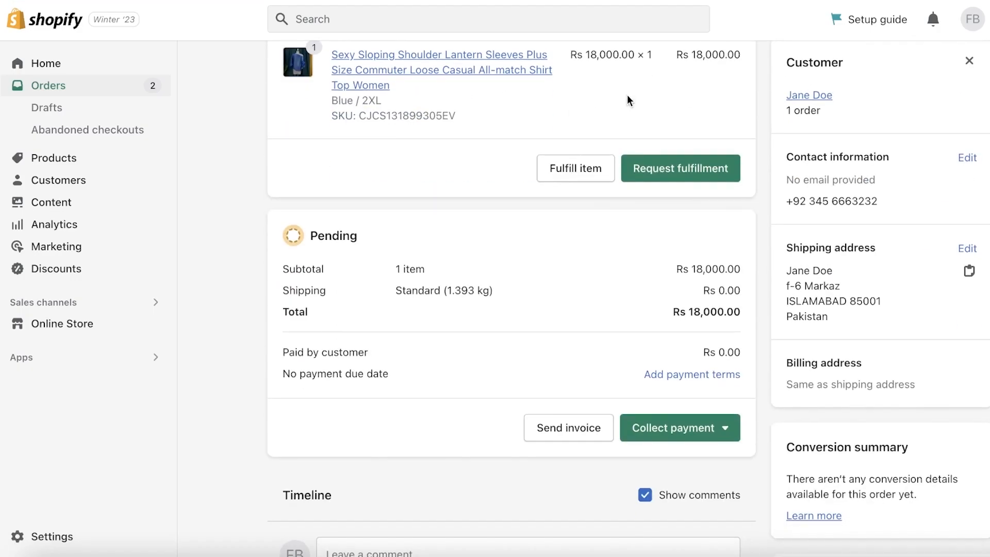
scroll(521, 173, up, 2)
click(681, 251)
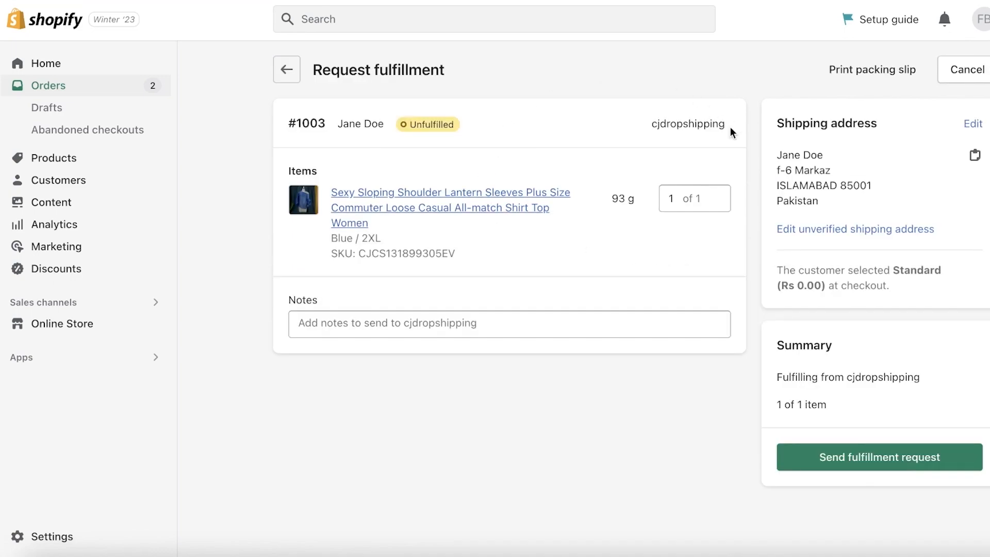
click(839, 448)
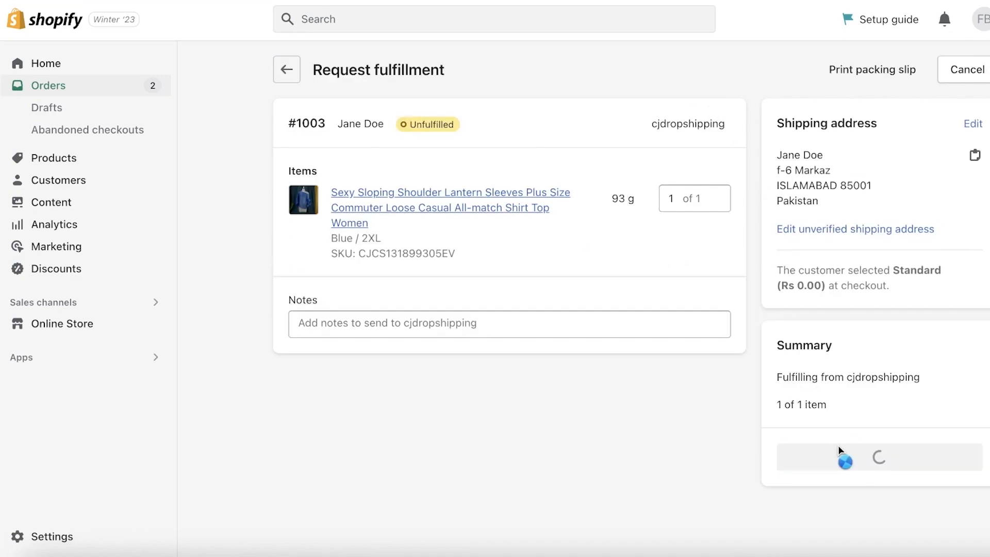
scroll(624, 287, down, 5)
scroll(619, 278, up, 3)
scroll(619, 278, up, 3)
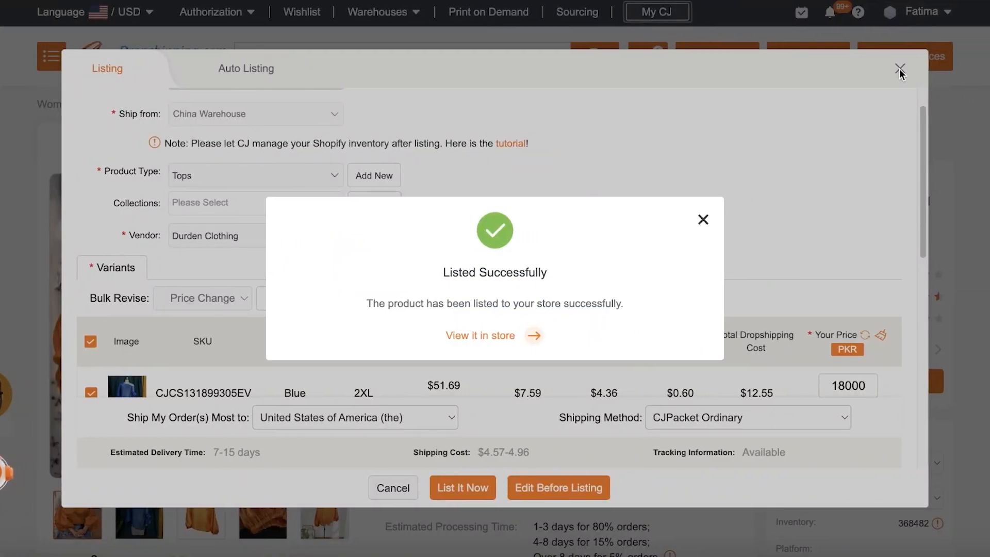
- Dismiss the listing confirmation in CJ Dropshipping and check the Imported Orders list for the store's order
click(704, 226)
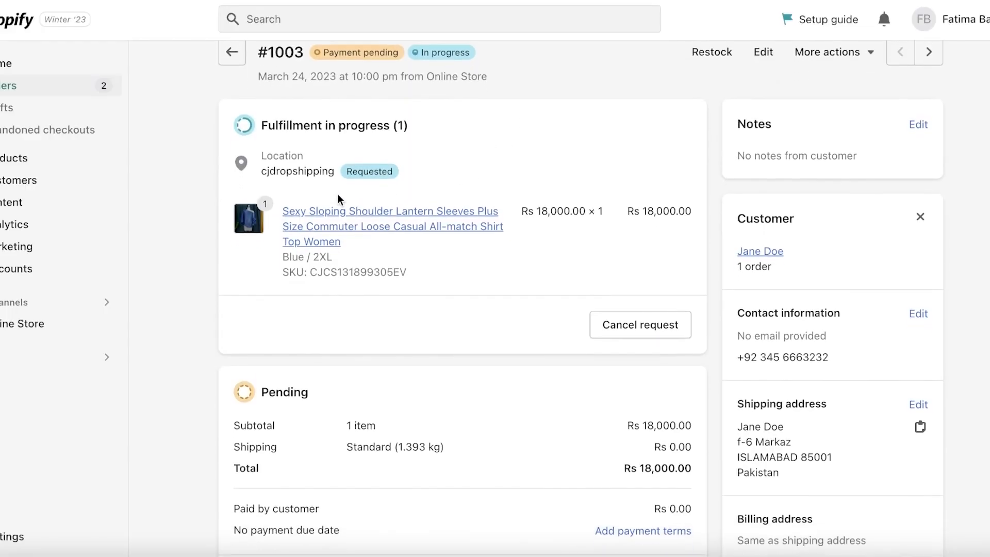
scroll(388, 191, down, 1)
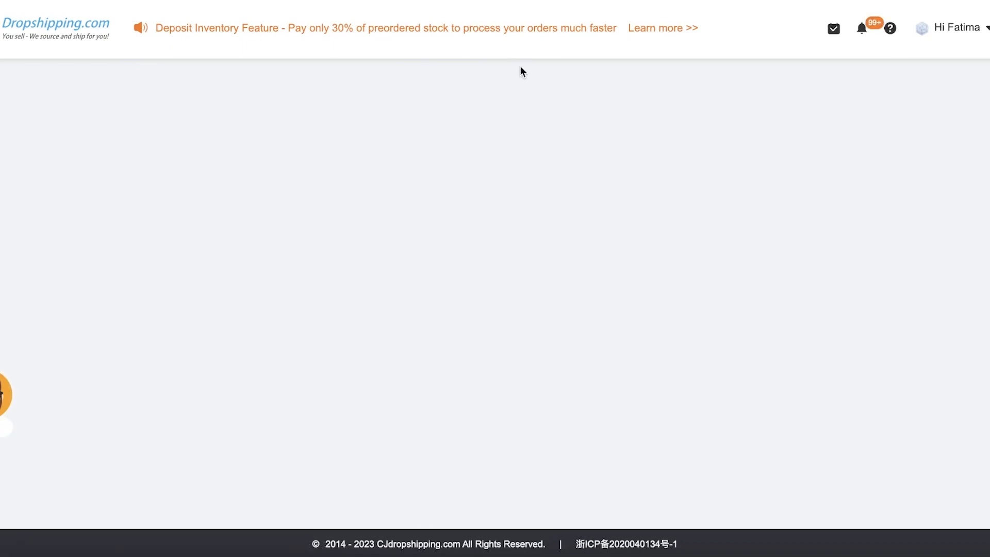
scroll(93, 325, down, 3)
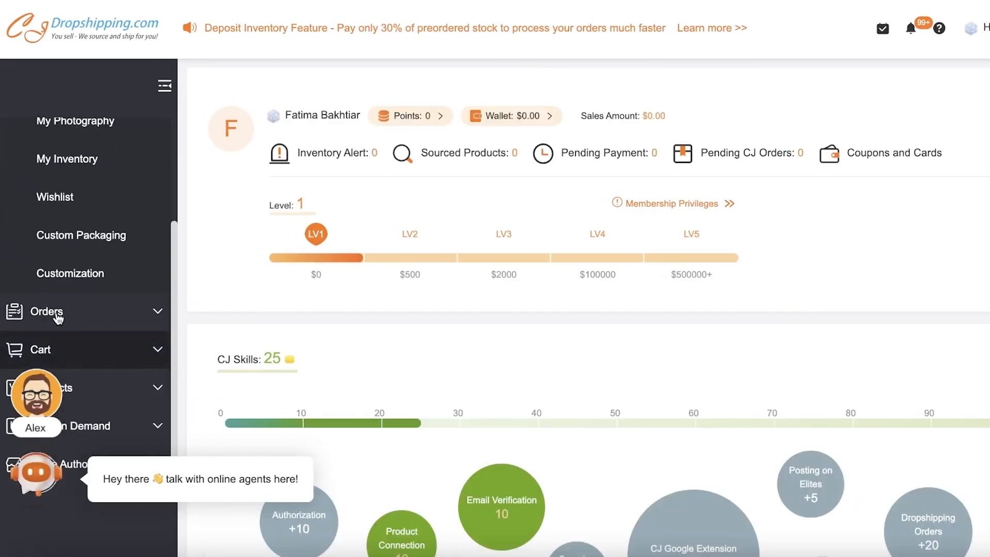
click(93, 320)
scroll(94, 325, down, 5)
scroll(94, 325, up, 5)
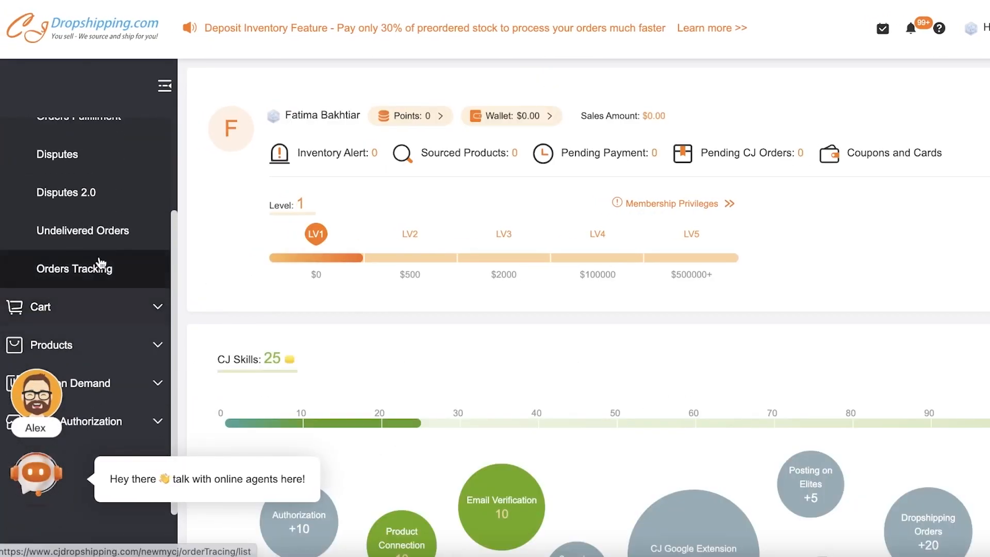
click(91, 226)
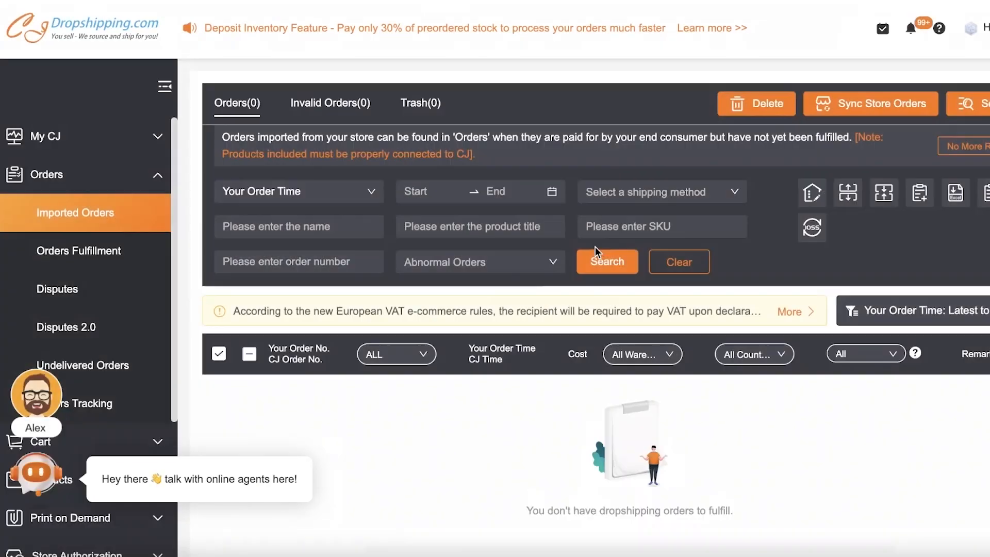
scroll(601, 258, down, 4)
scroll(84, 380, down, 4)
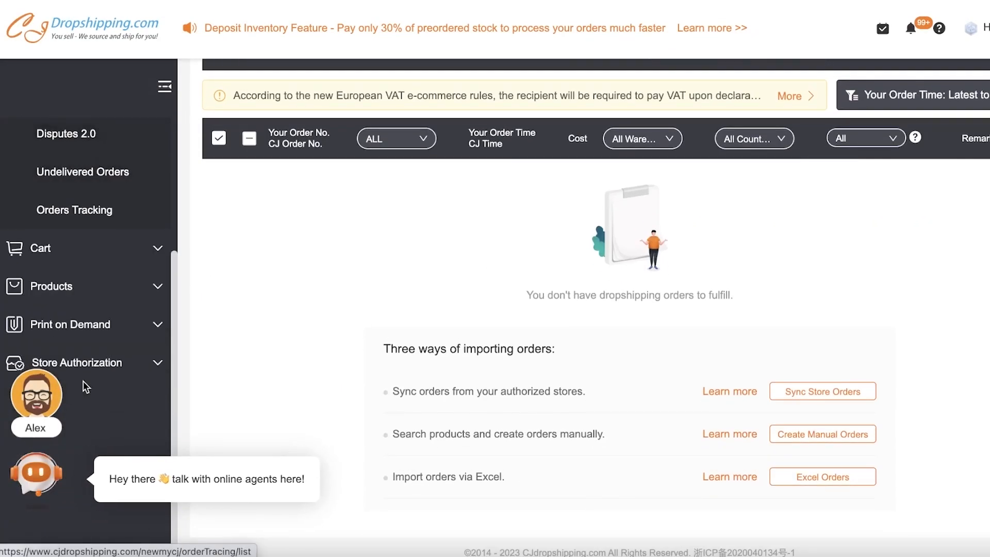
- Check the Dropship Orders cart in CJ Dropshipping and look through the Products section's options
click(77, 250)
click(116, 246)
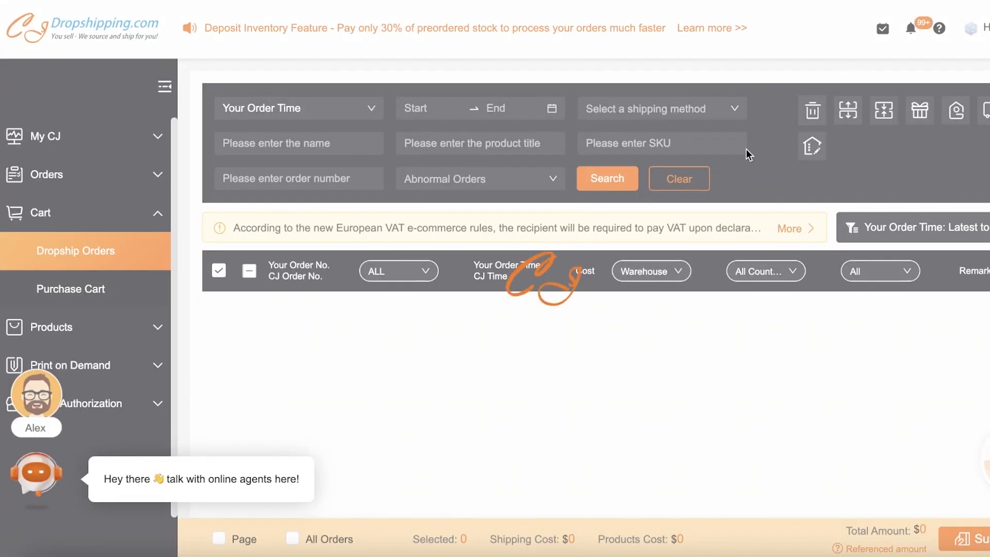
scroll(748, 152, down, 3)
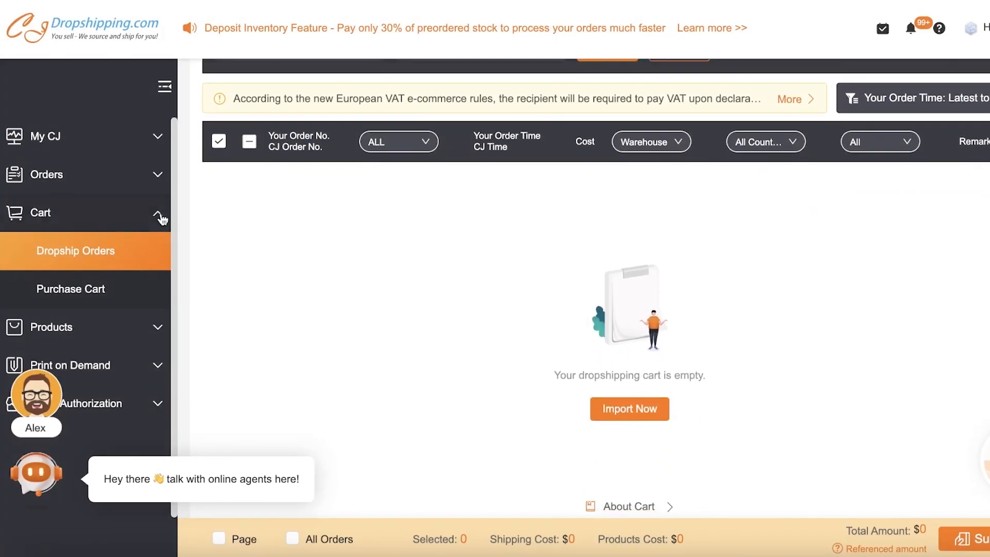
click(79, 345)
scroll(78, 348, down, 3)
scroll(87, 335, up, 3)
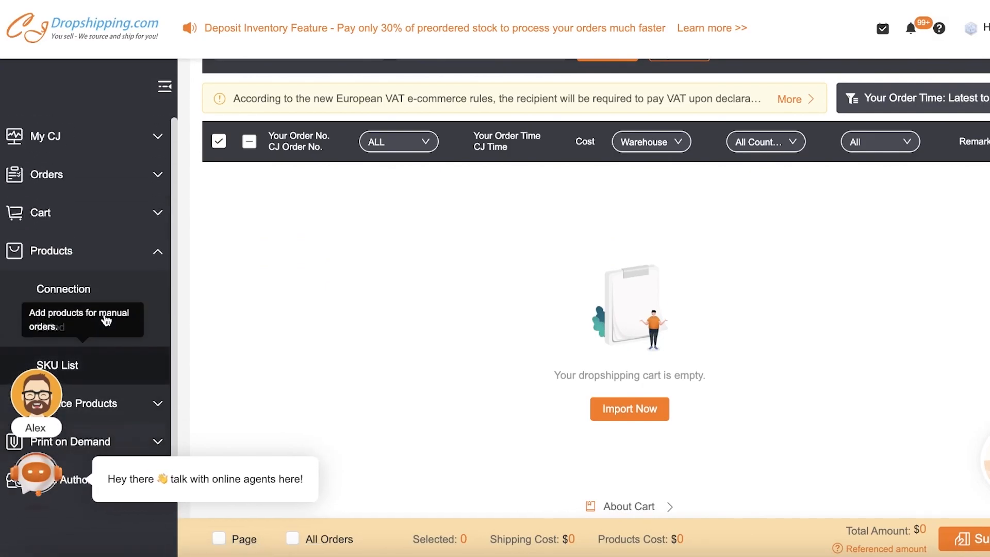
- Check the Undelivered Orders list in CJ Dropshipping for the requested order
click(80, 165)
scroll(89, 243, down, 1)
click(83, 332)
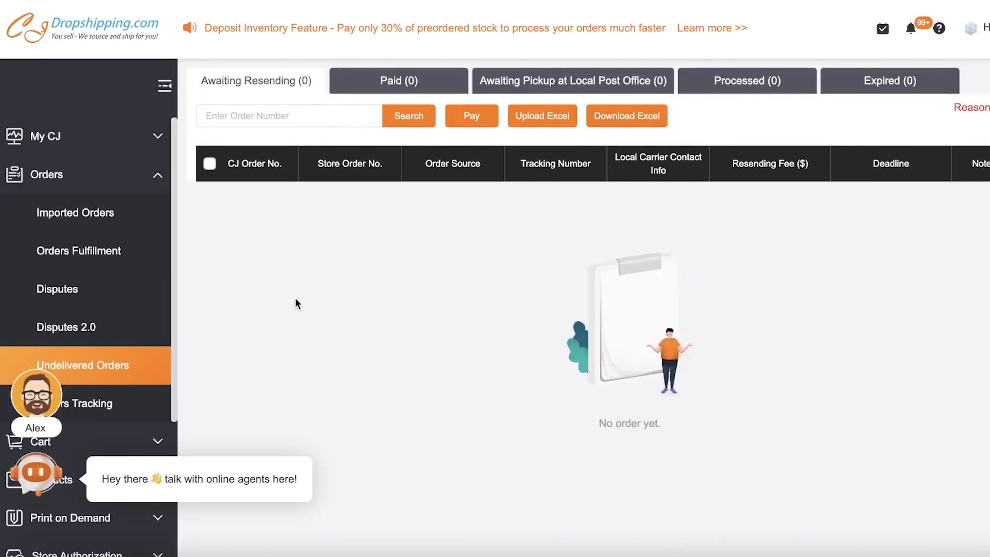
click(37, 173)
click(45, 143)
scroll(56, 247, down, 3)
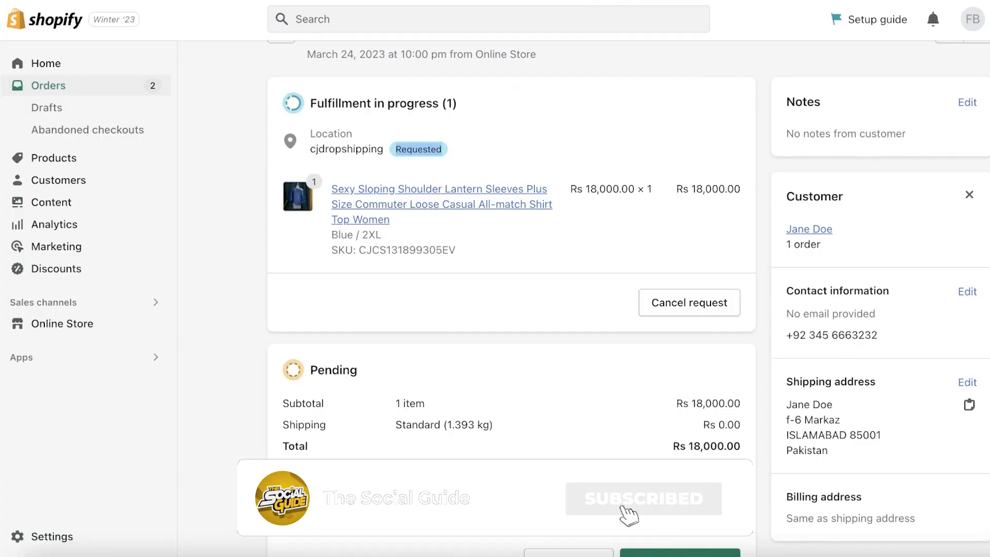
- Switch to the order in the Shopify admin and examine its fulfillment status, payment summary, and payment collection options
scroll(549, 153, down, 5)
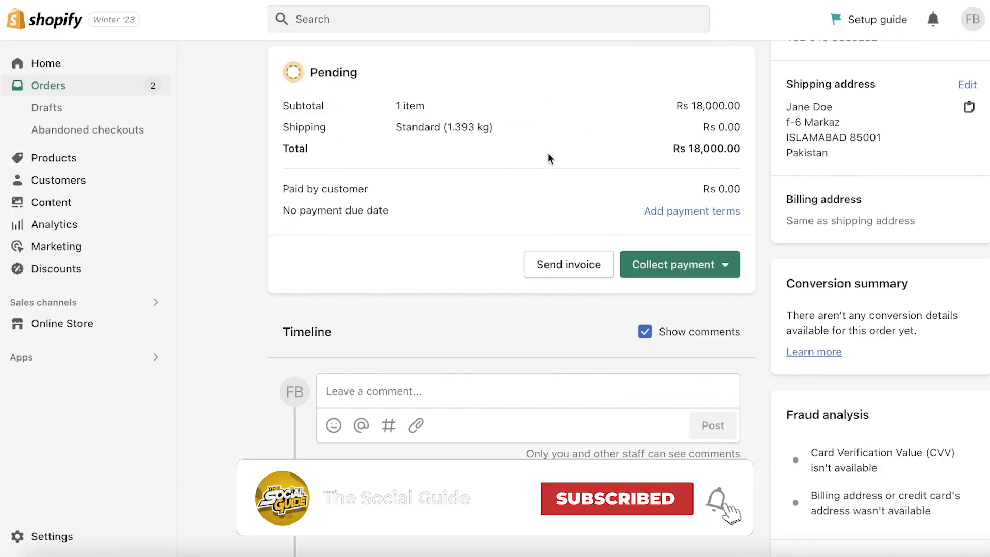
scroll(549, 152, down, 1)
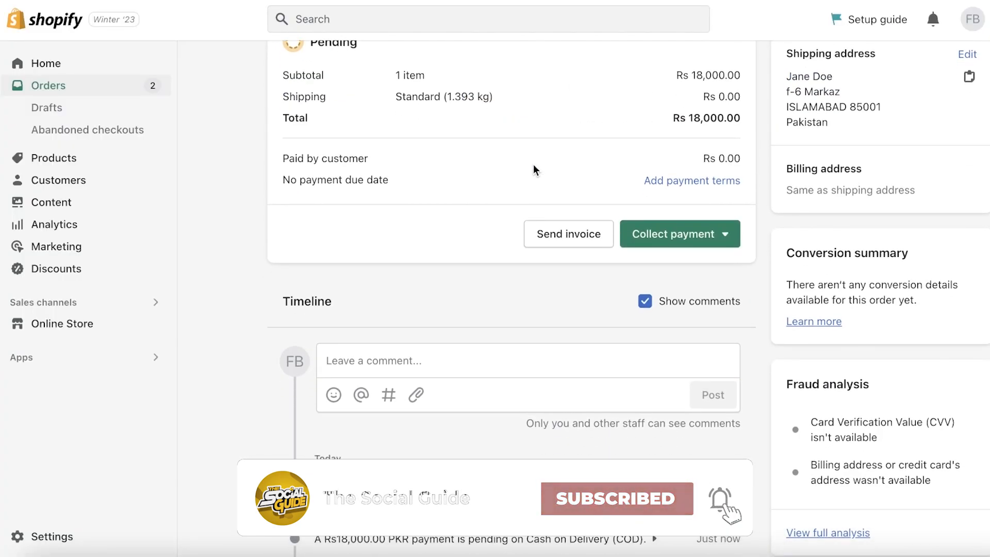
scroll(339, 202, up, 3)
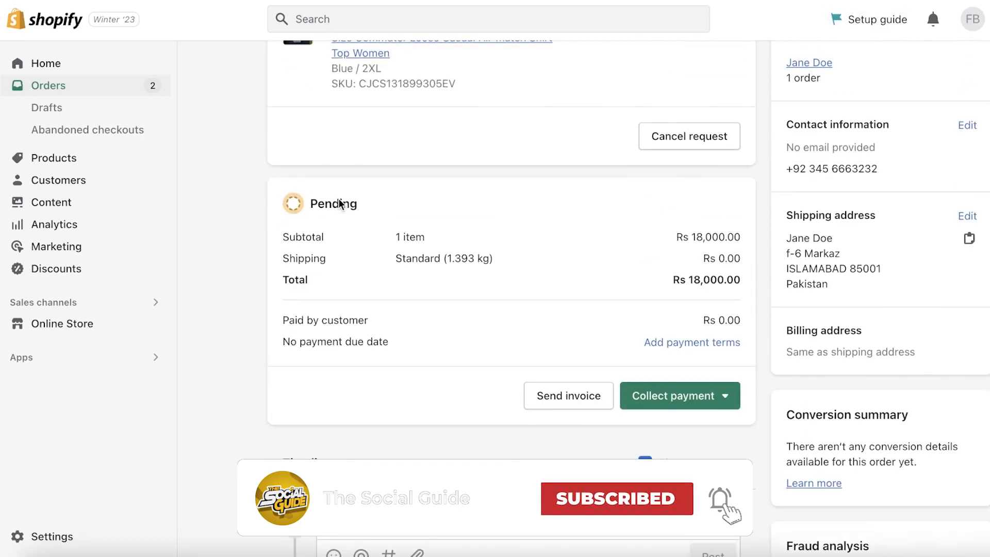
scroll(340, 203, up, 4)
drag(328, 189, 484, 185)
click(493, 185)
scroll(495, 189, down, 6)
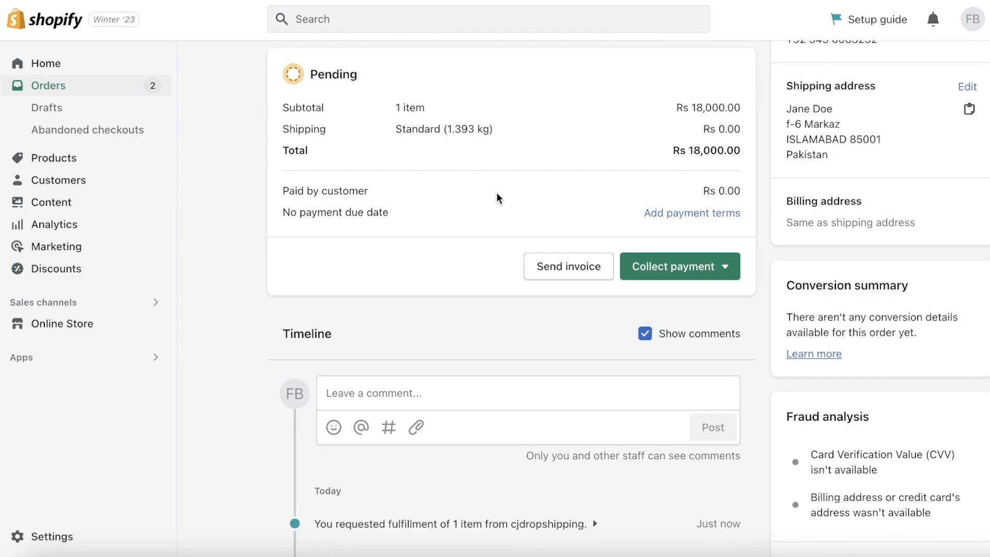
scroll(675, 227, down, 1)
click(704, 232)
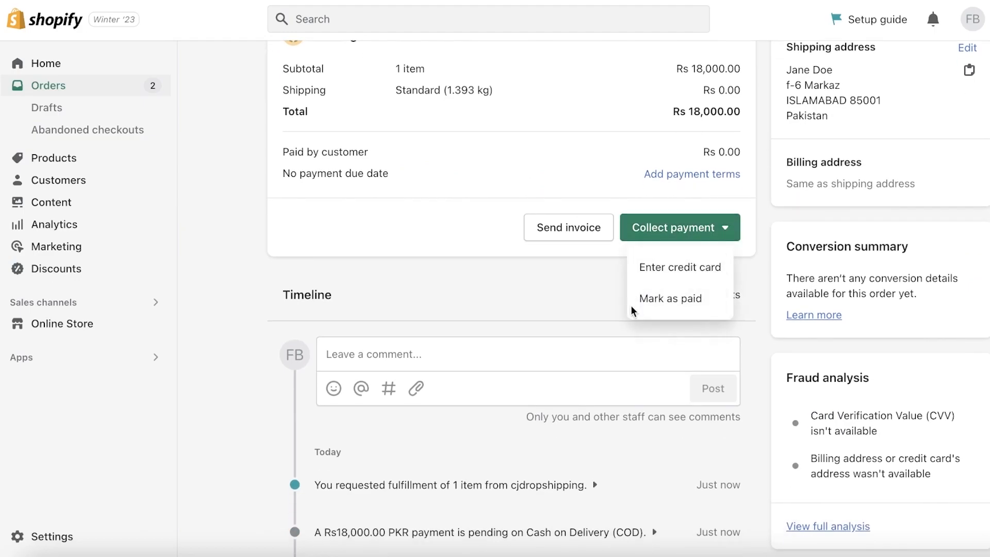
click(553, 267)
- Review the order's item, customer details, and timeline, and return to the list of all orders
scroll(329, 213, up, 1)
scroll(351, 206, down, 3)
scroll(356, 201, up, 10)
scroll(356, 201, down, 4)
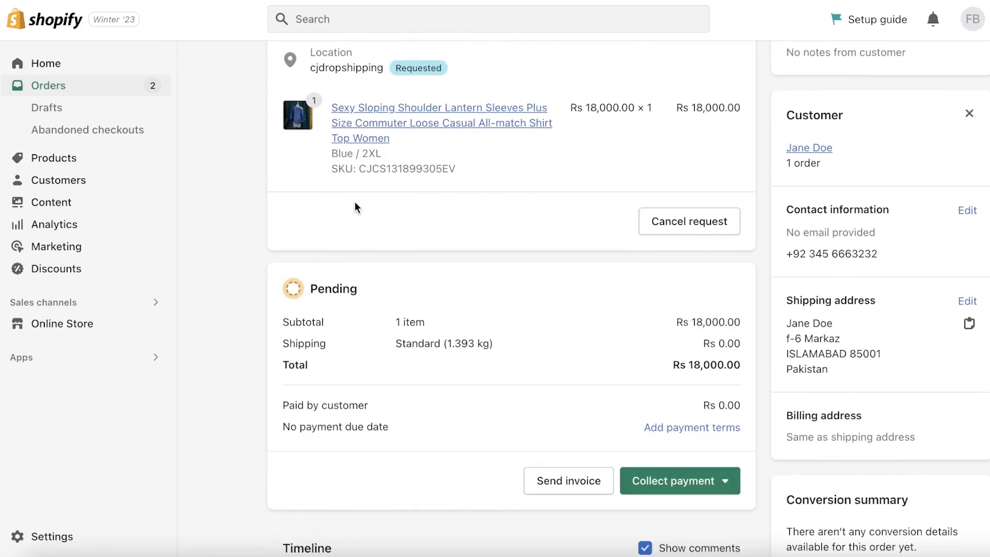
scroll(911, 154, up, 3)
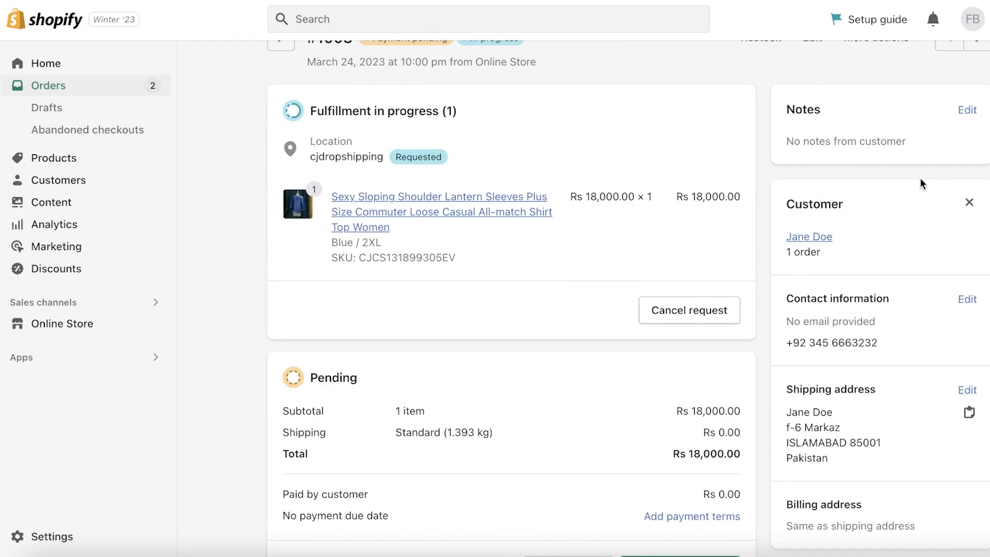
scroll(833, 237, down, 2)
scroll(835, 218, up, 2)
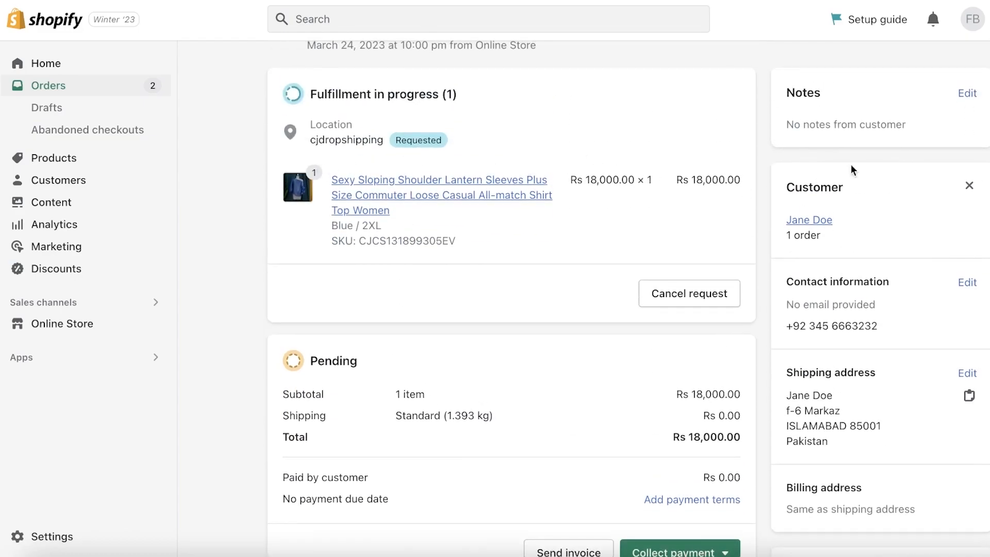
scroll(786, 201, down, 6)
scroll(788, 201, down, 3)
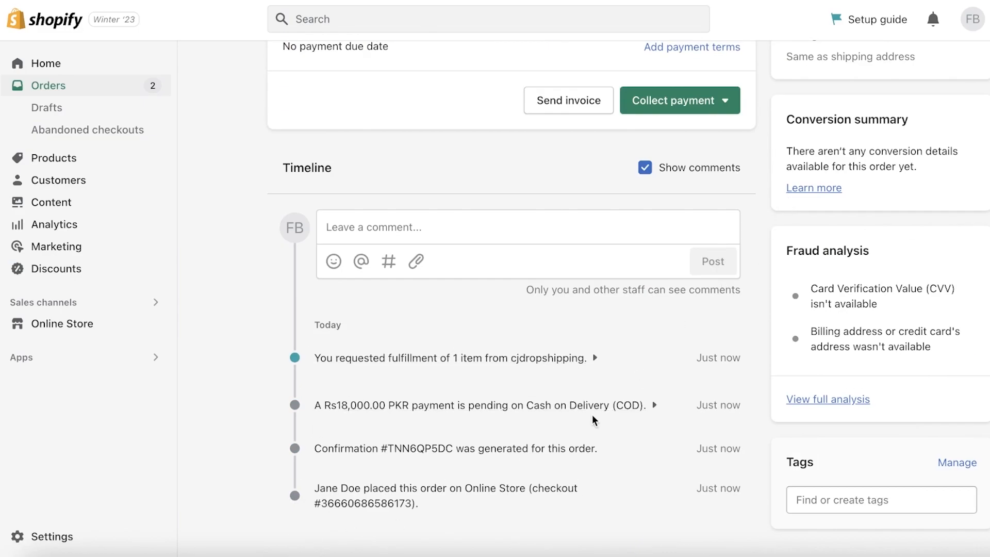
click(68, 95)
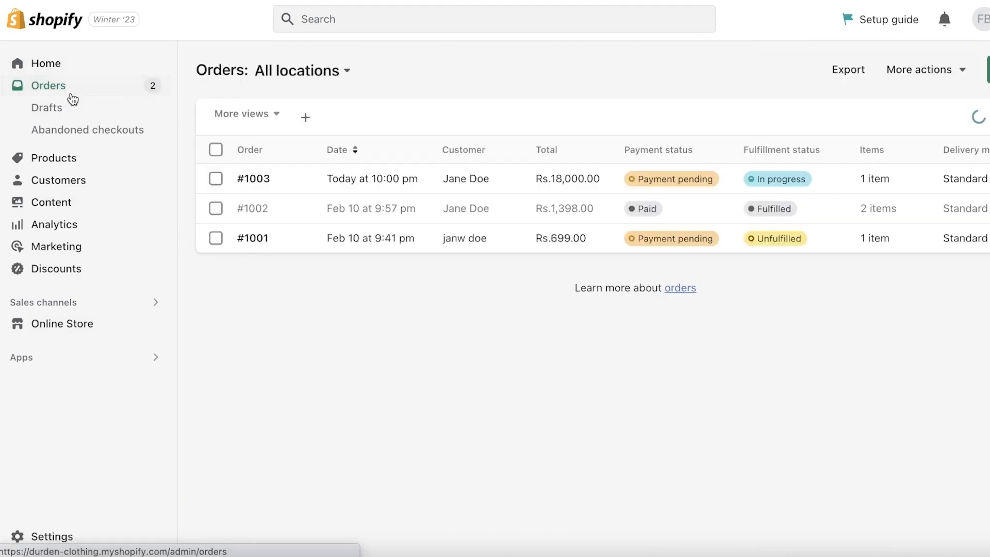
- Open the unfulfilled order, examine its payment section and timeline, and return to the list of all orders
click(385, 237)
scroll(387, 229, down, 5)
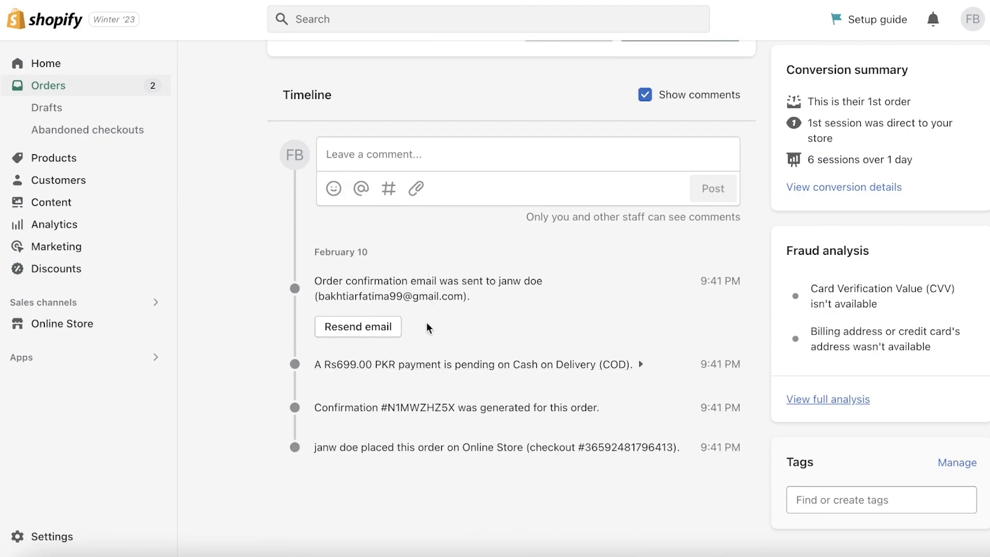
scroll(361, 299, up, 3)
scroll(308, 303, down, 3)
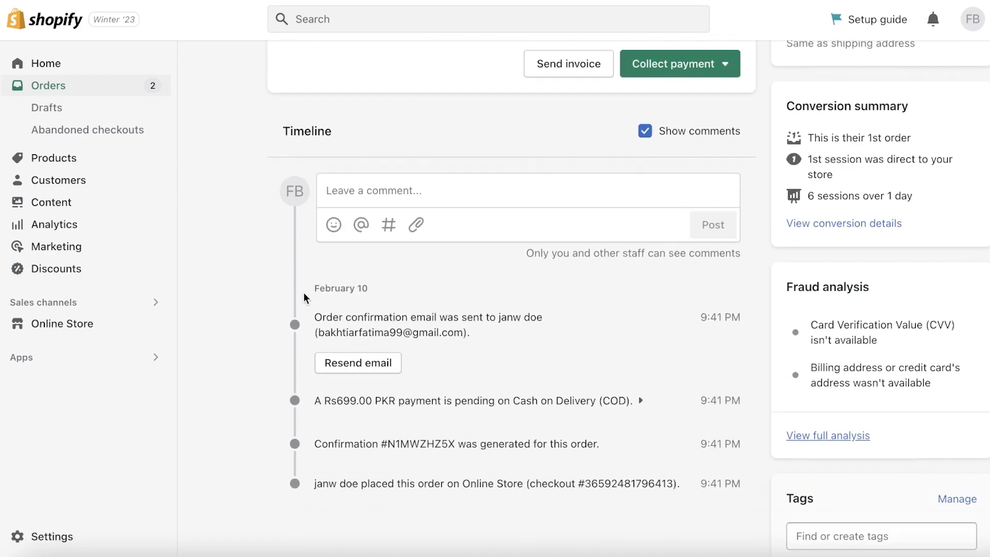
click(92, 94)
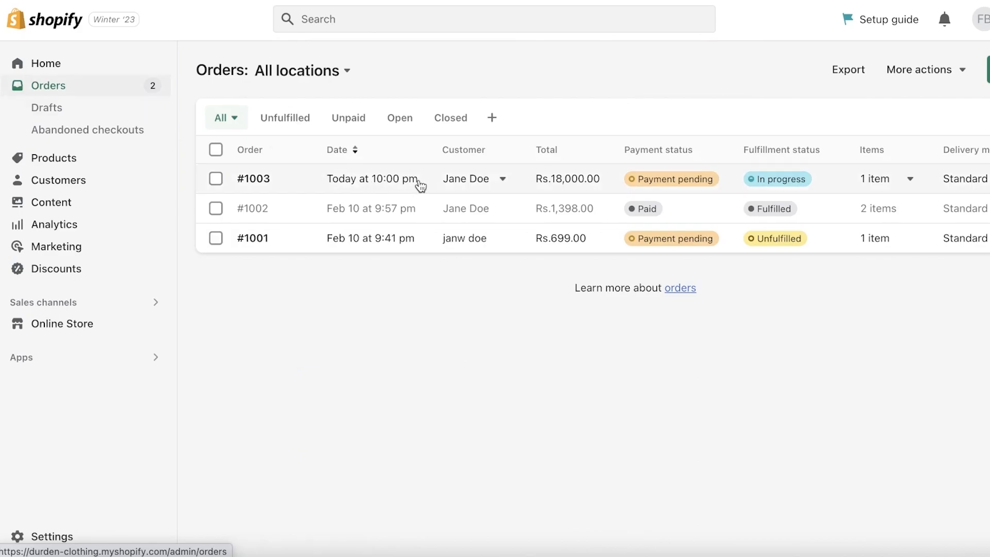
- Open the fulfilled order, examine the DSers fulfillment and payment events in its timeline, and return to the admin home page
click(424, 202)
scroll(440, 205, down, 10)
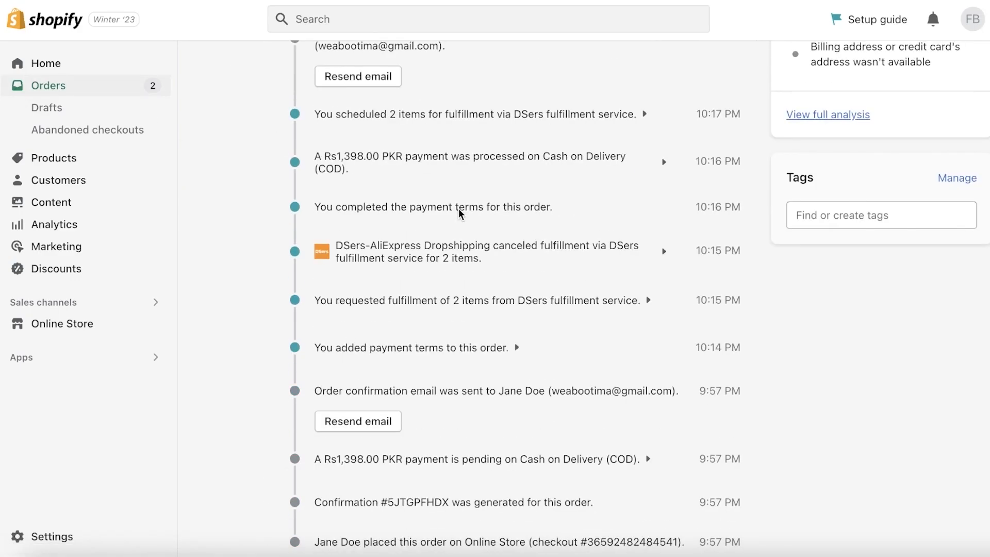
scroll(484, 264, down, 3)
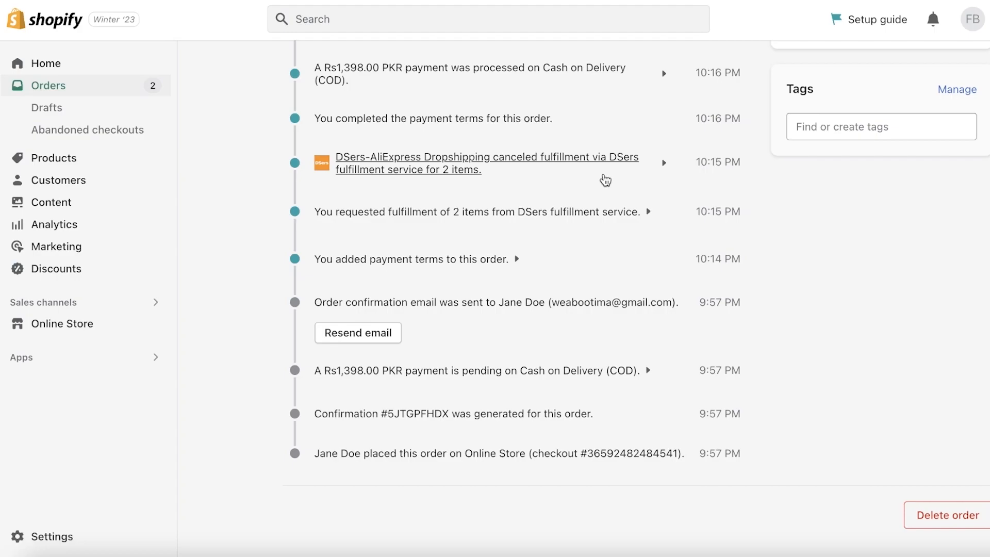
scroll(564, 152, up, 10)
scroll(560, 147, down, 10)
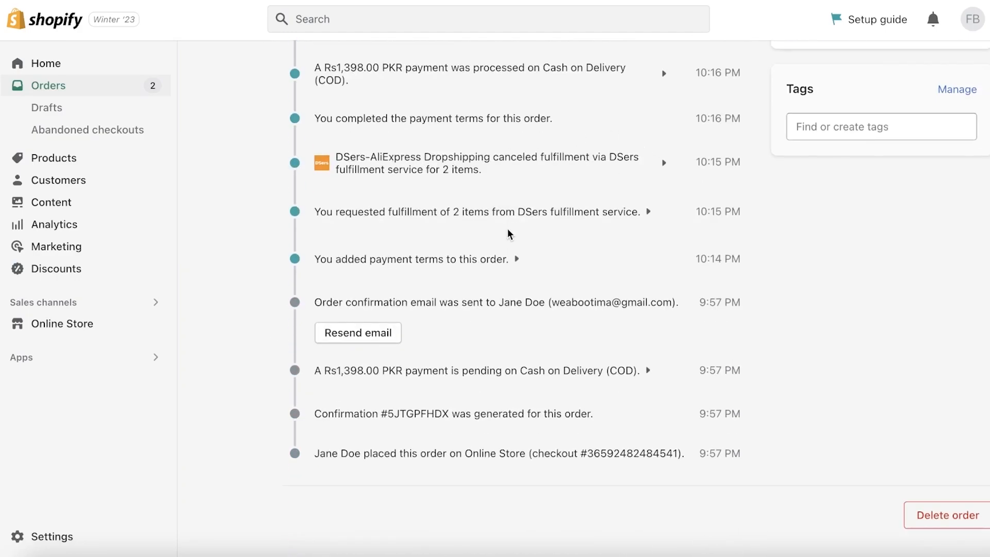
scroll(509, 232, up, 7)
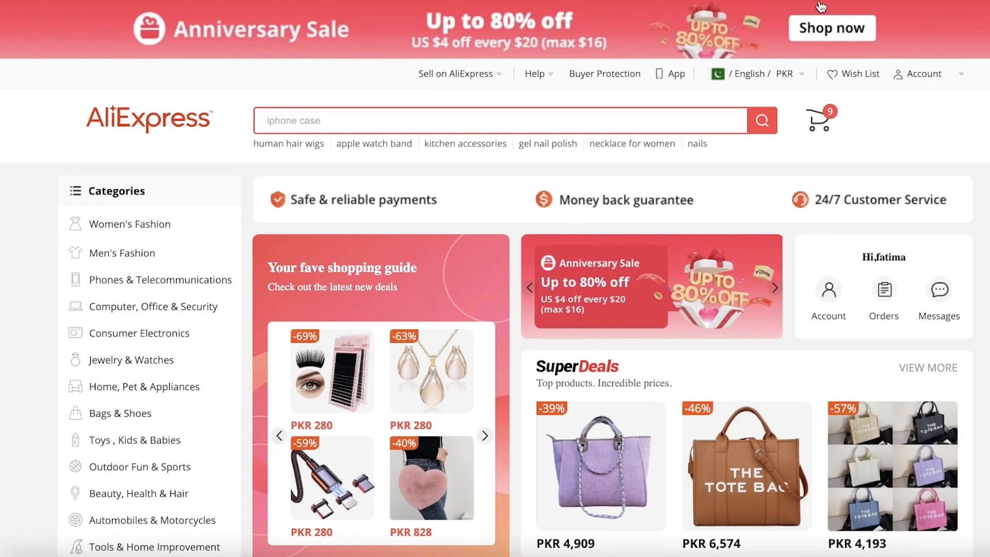
scroll(661, 174, down, 9)
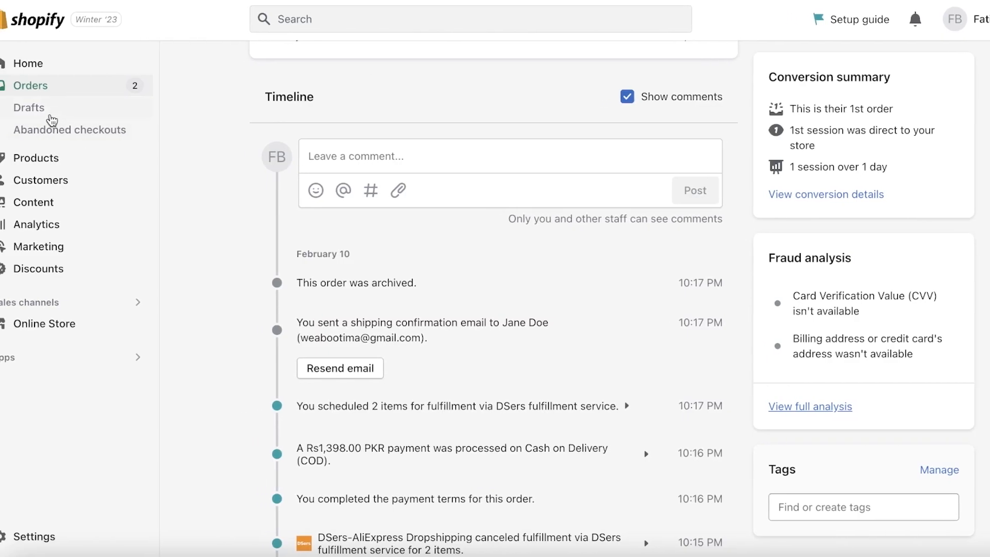
click(61, 69)
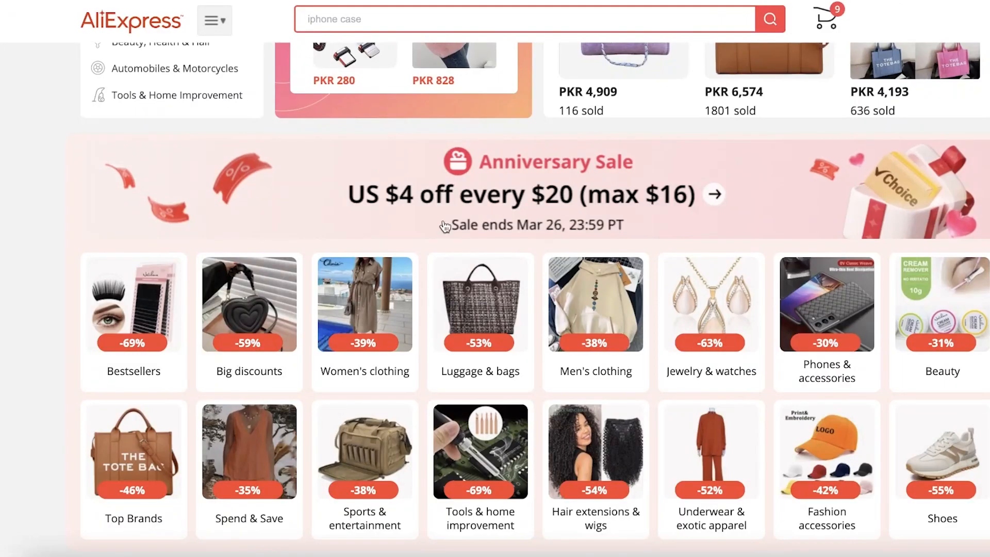
- Switch to AliExpress and browse the bestsellers in the Luggage & bags category
scroll(432, 331, down, 3)
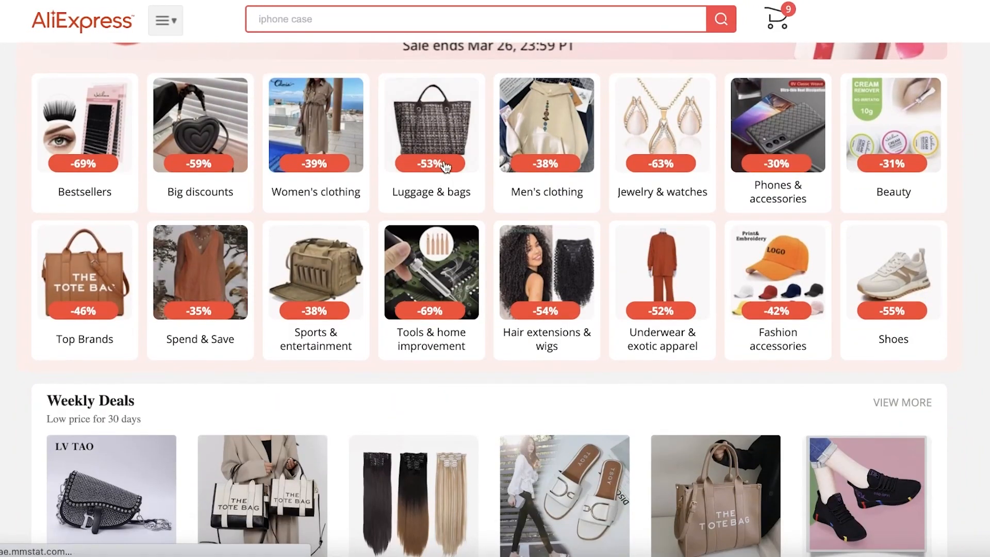
click(443, 163)
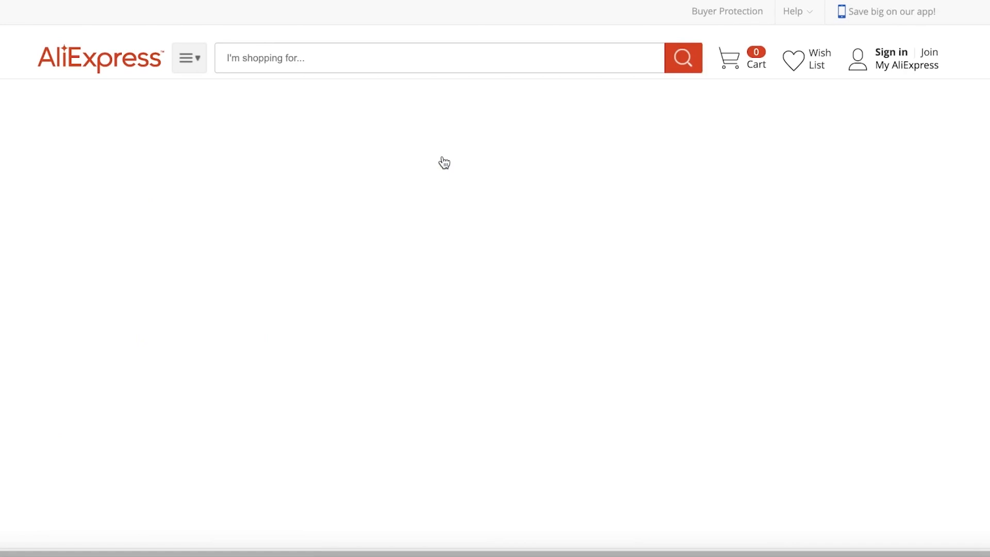
scroll(432, 66, down, 6)
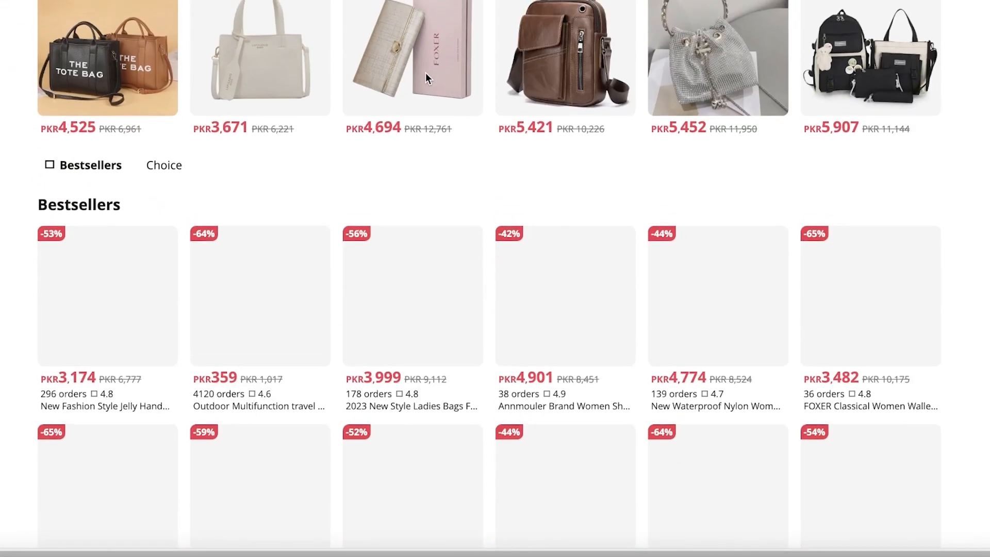
scroll(425, 74, down, 3)
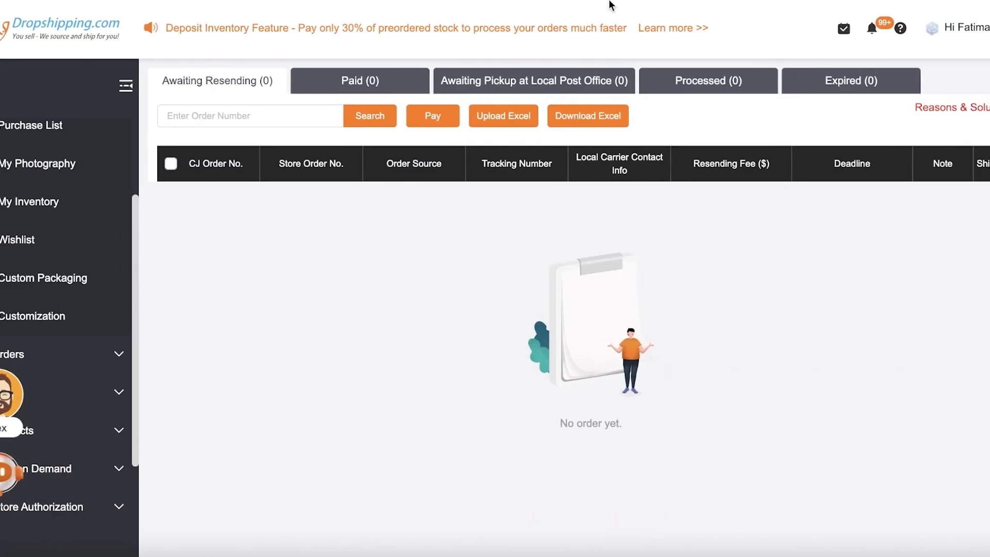
- Switch to CJ Dropshipping, open the dashboard, and look through its shipping method statistics and recommended products
scroll(77, 180, up, 2)
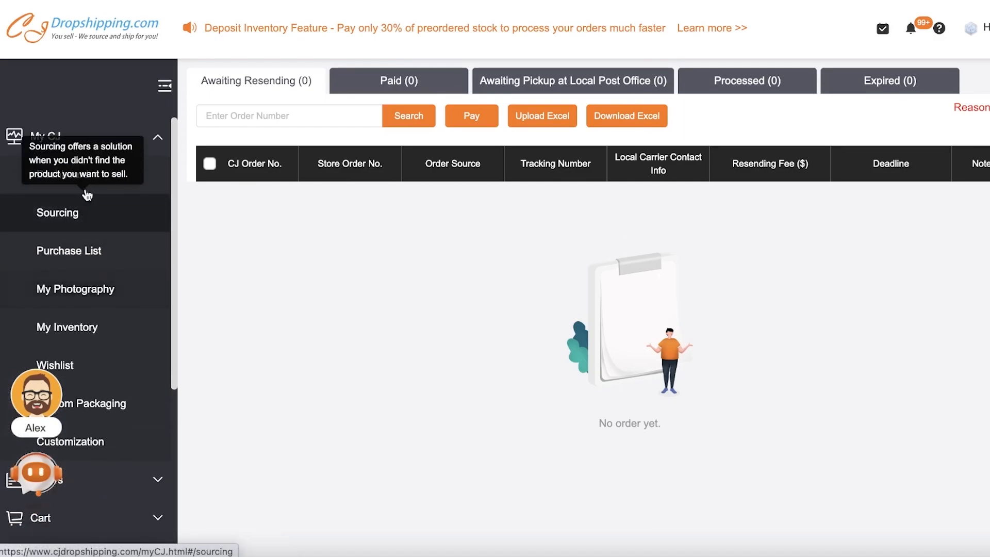
click(34, 142)
click(34, 141)
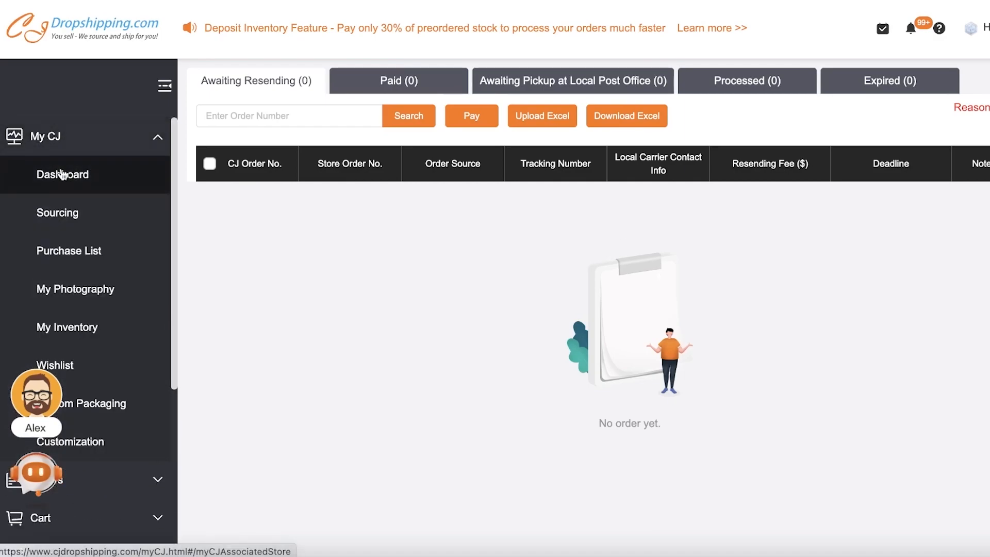
click(82, 176)
scroll(799, 237, down, 10)
scroll(797, 232, down, 5)
scroll(797, 232, up, 3)
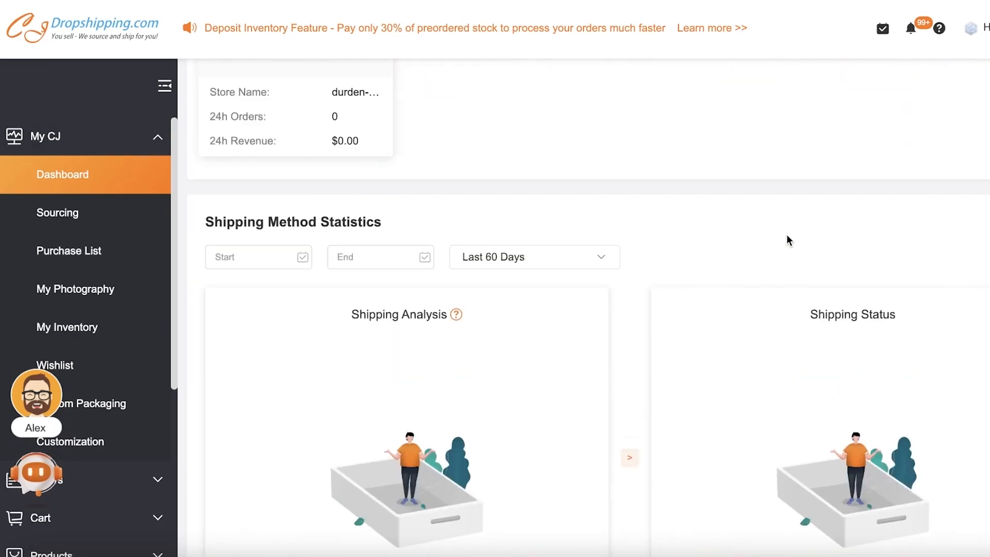
scroll(783, 238, down, 10)
scroll(95, 325, down, 5)
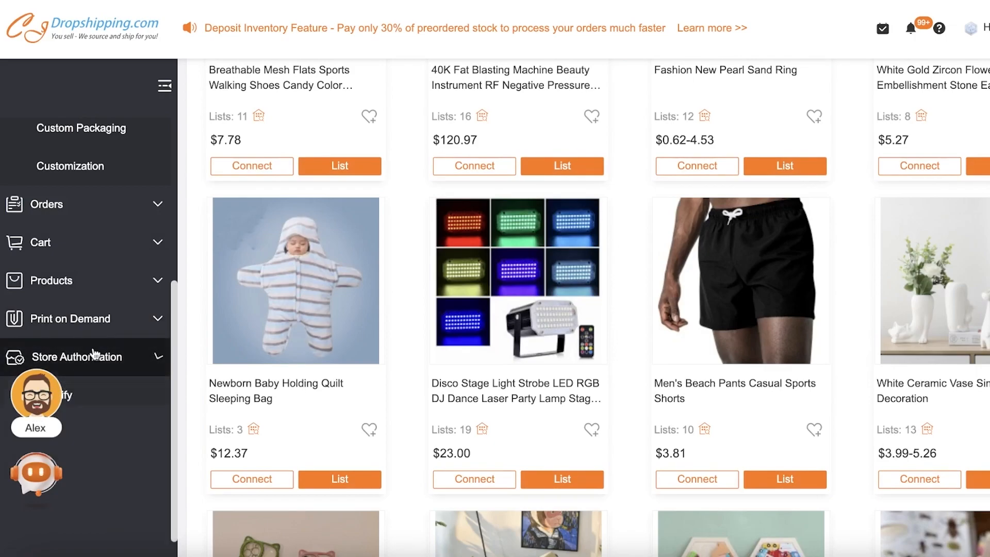
- Look through the Store Authorization and Products options, and check the Dropship Orders cart
click(92, 357)
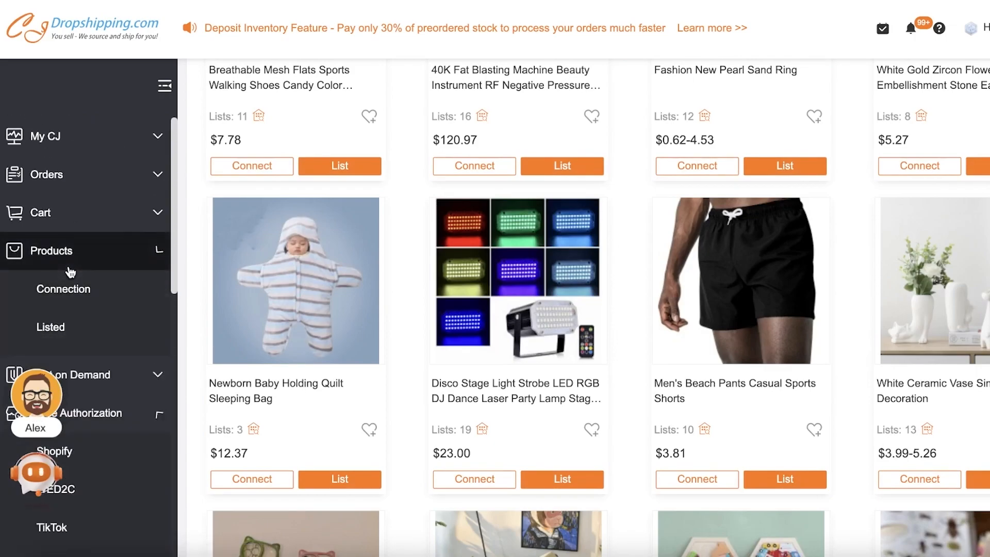
mouse_move(80, 219)
scroll(82, 227, down, 1)
click(94, 223)
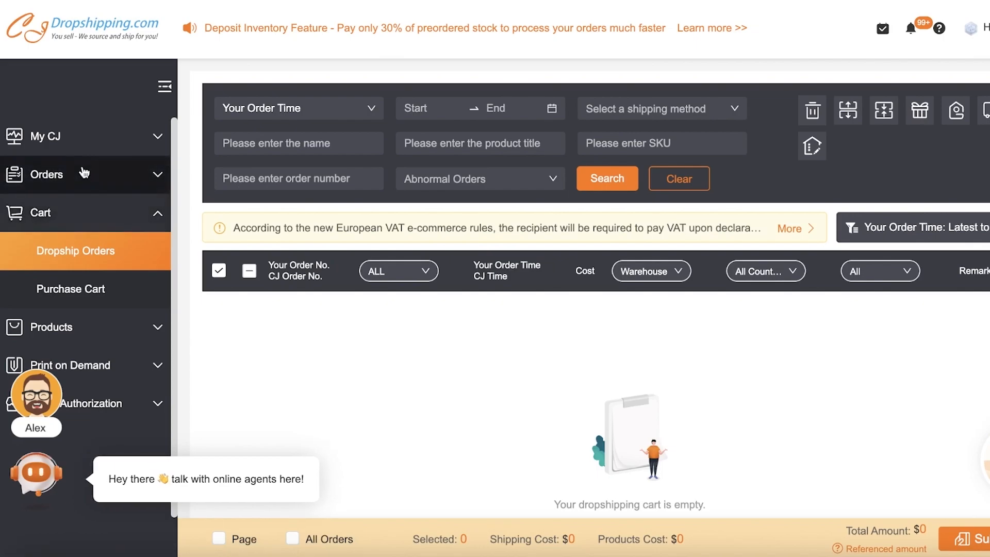
- Check the Imported Orders and Orders Fulfillment lists in CJ Dropshipping for the requested order
mouse_move(84, 173)
click(63, 209)
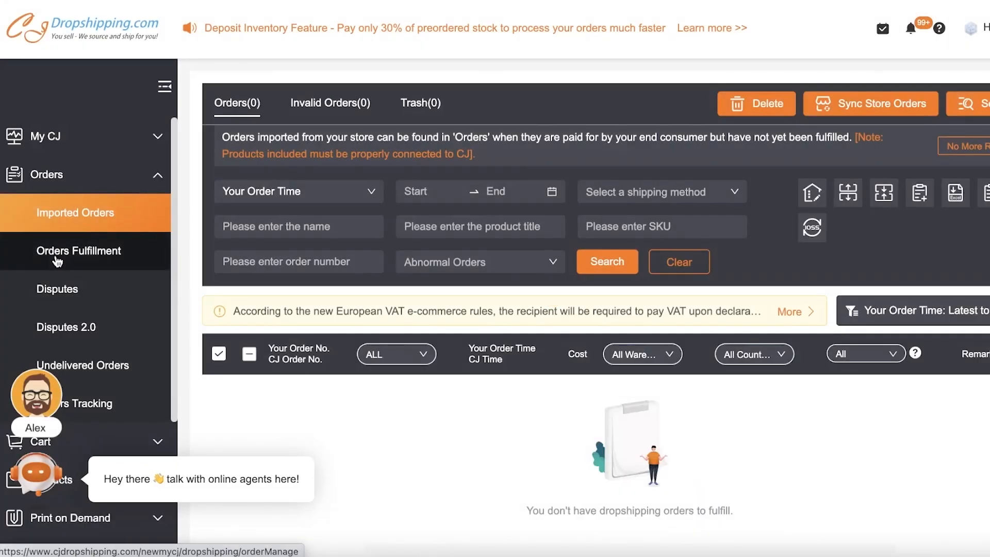
click(51, 255)
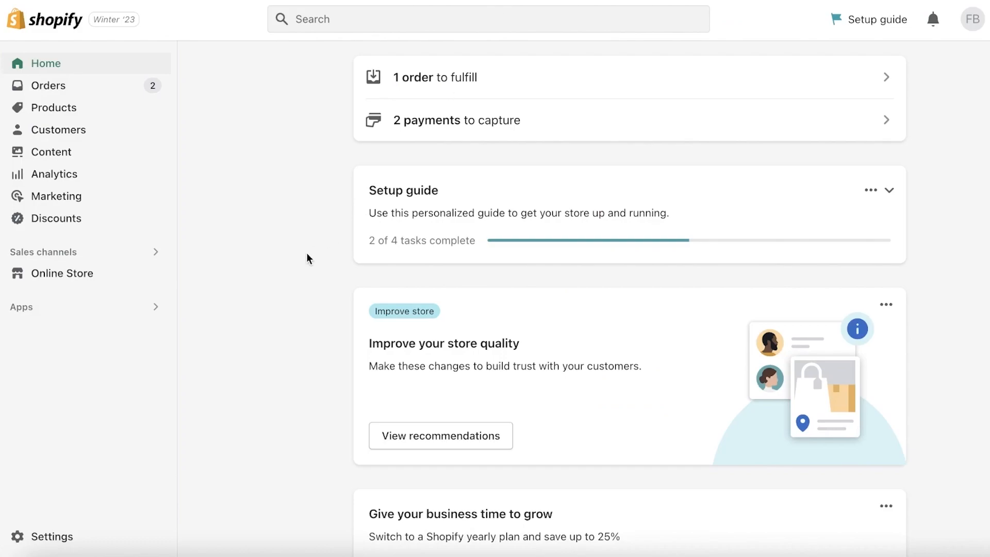
- Switch to the Shopify admin, open the in-progress order, and examine its fulfillment request and payment details
click(73, 83)
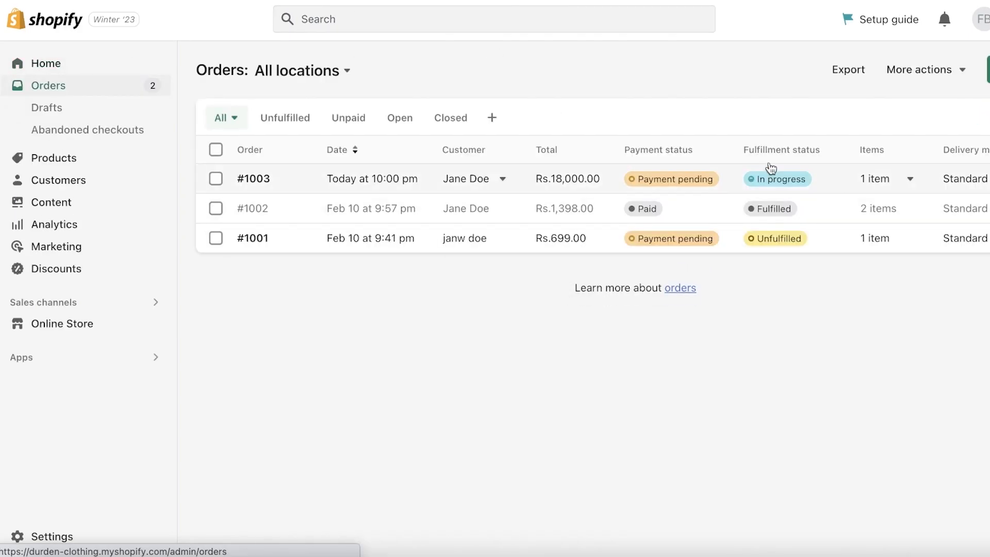
click(744, 182)
scroll(620, 211, down, 3)
scroll(620, 213, up, 3)
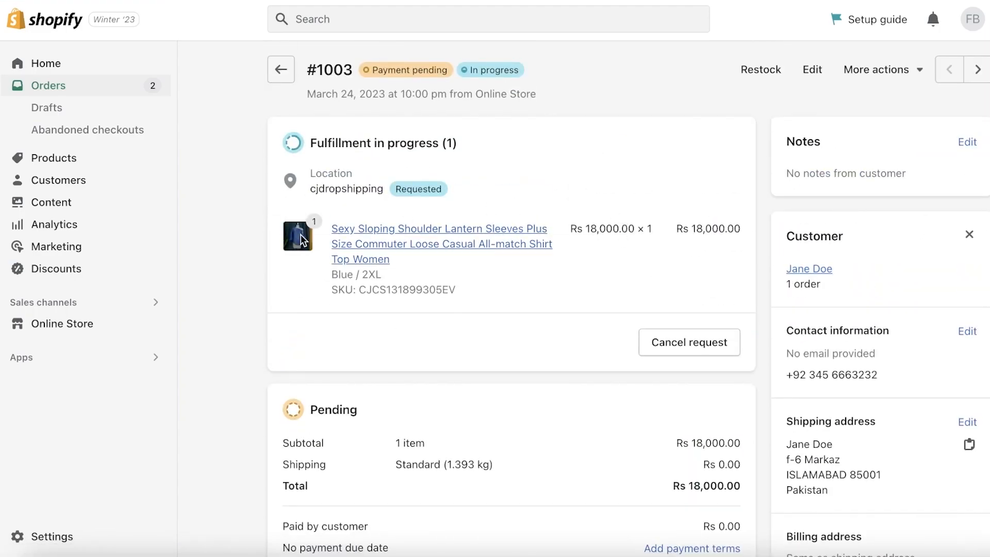
- Open the store's Shipping and delivery settings and examine the shipping rates, processing time, local delivery, and pickup sections
click(36, 536)
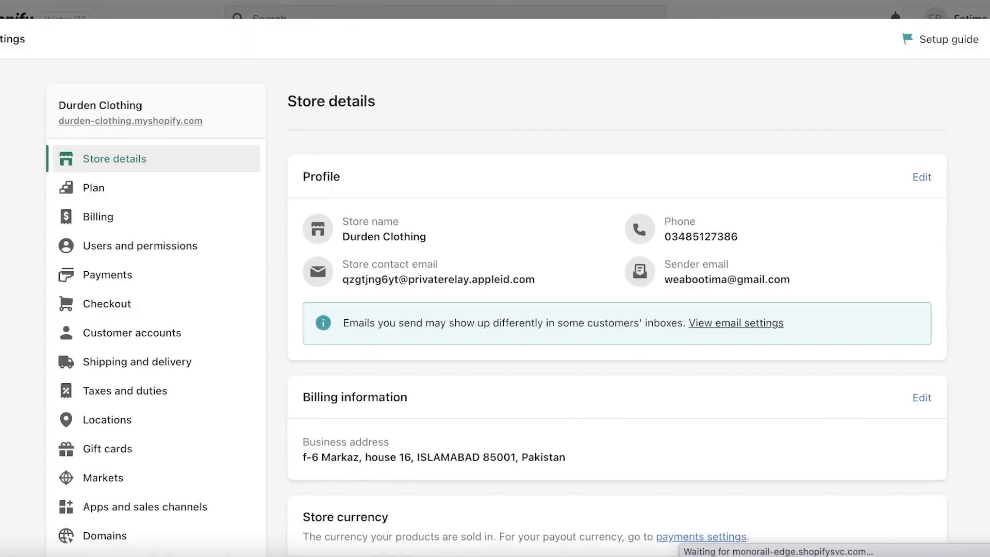
click(142, 368)
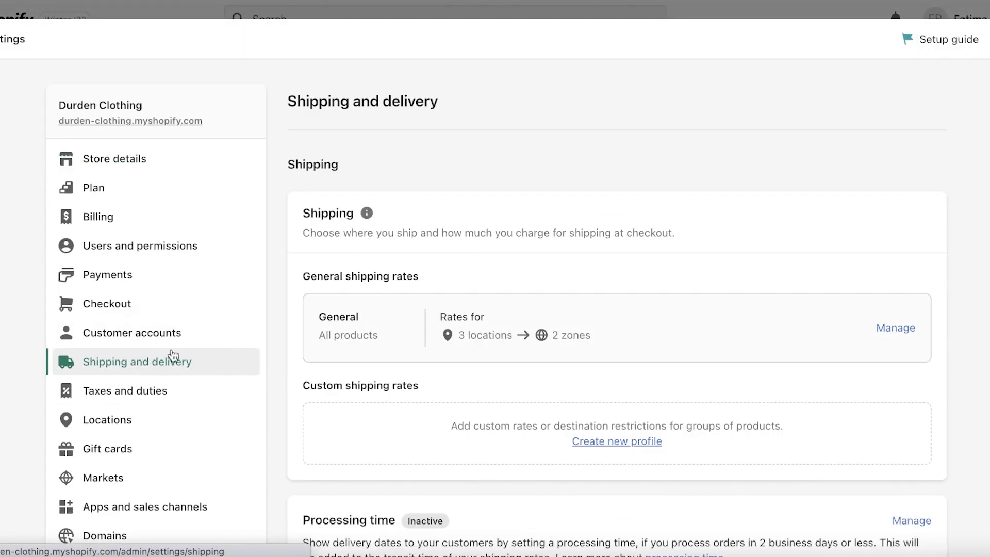
scroll(702, 137, down, 3)
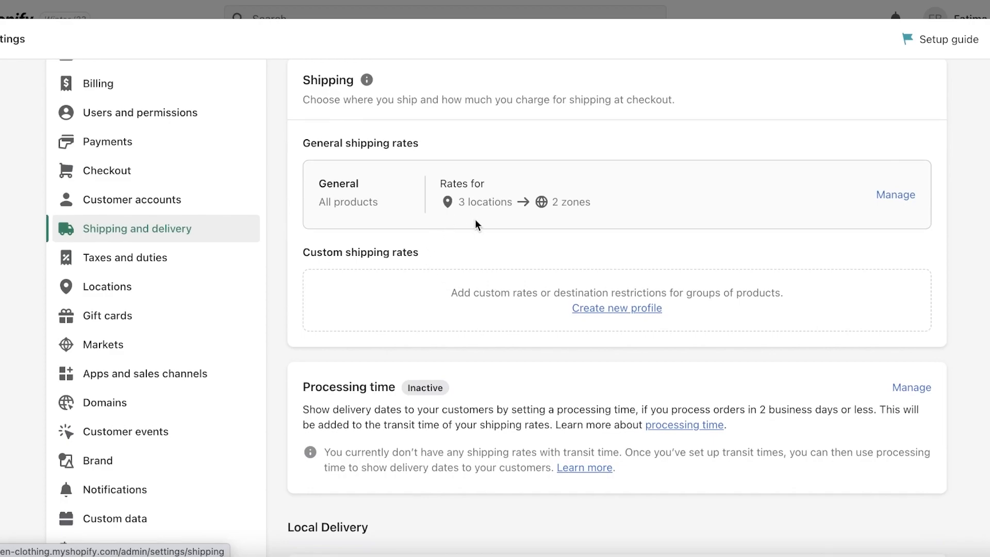
scroll(476, 221, down, 5)
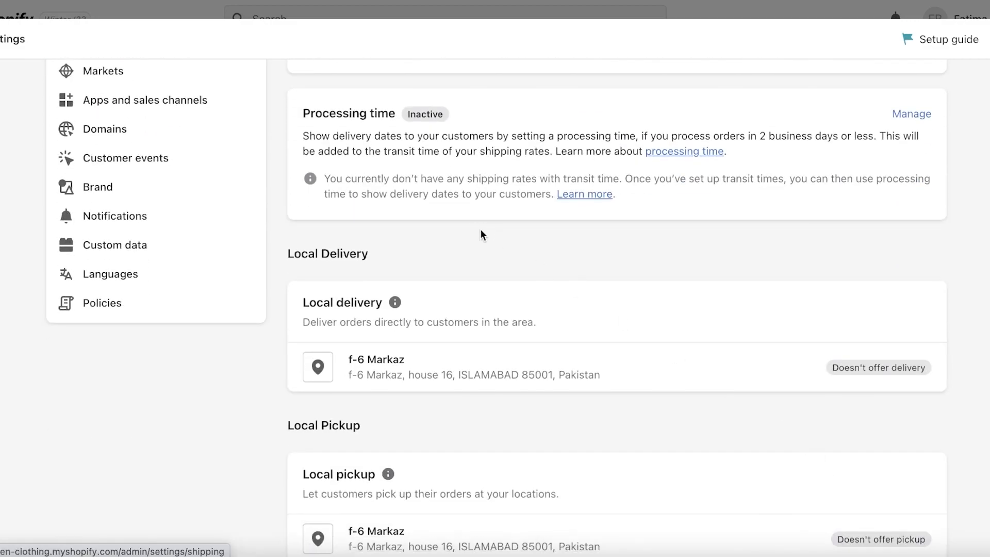
scroll(477, 231, up, 4)
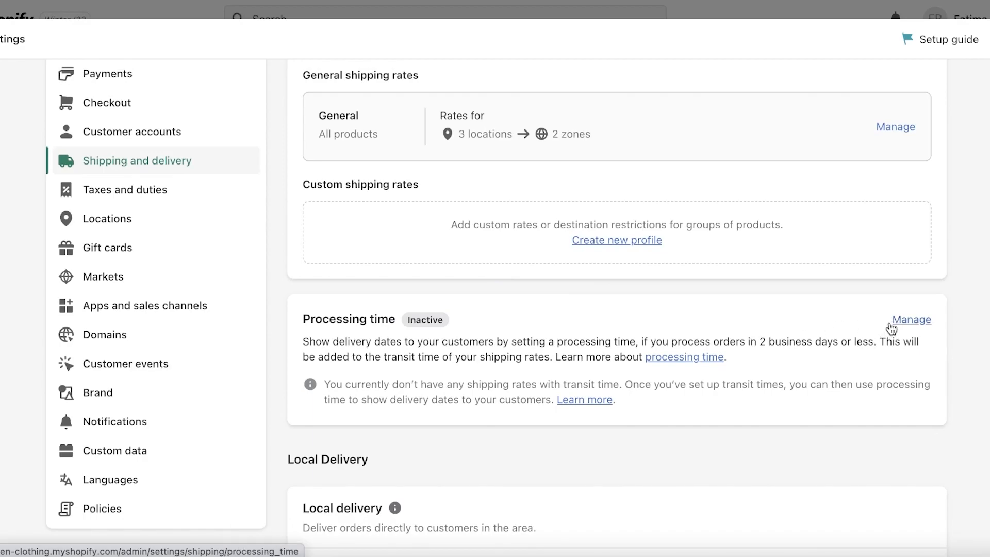
scroll(888, 330, up, 1)
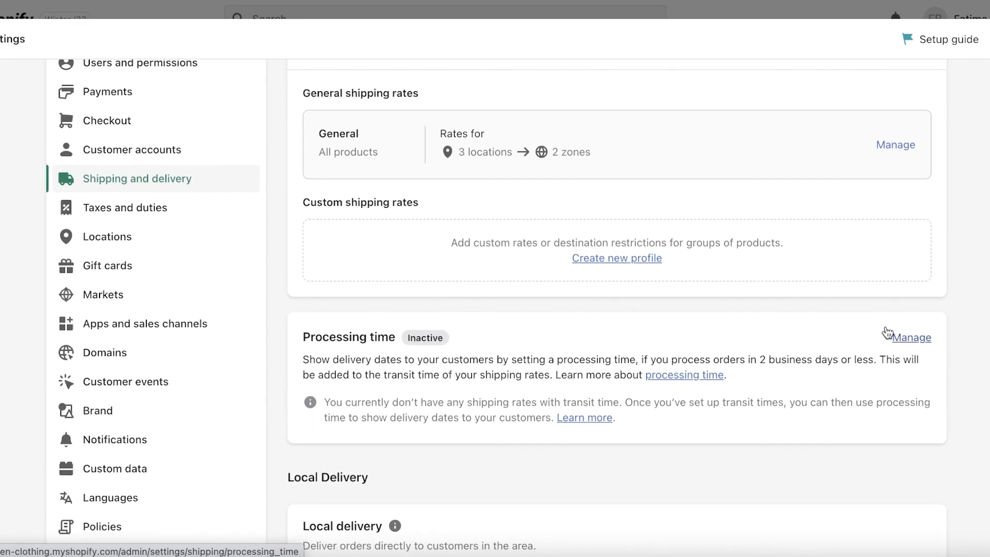
scroll(882, 325, down, 6)
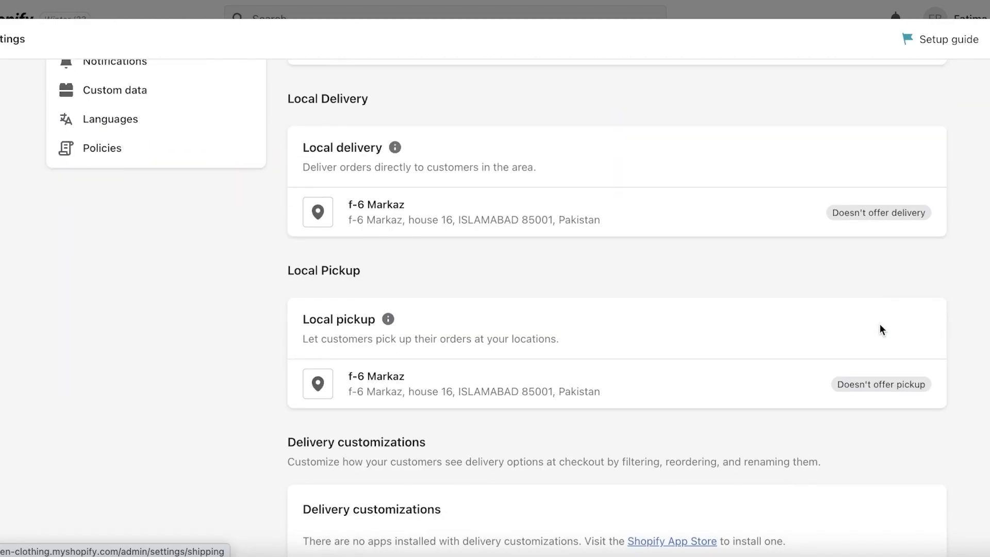
scroll(856, 314, down, 7)
scroll(854, 312, down, 6)
scroll(855, 312, up, 15)
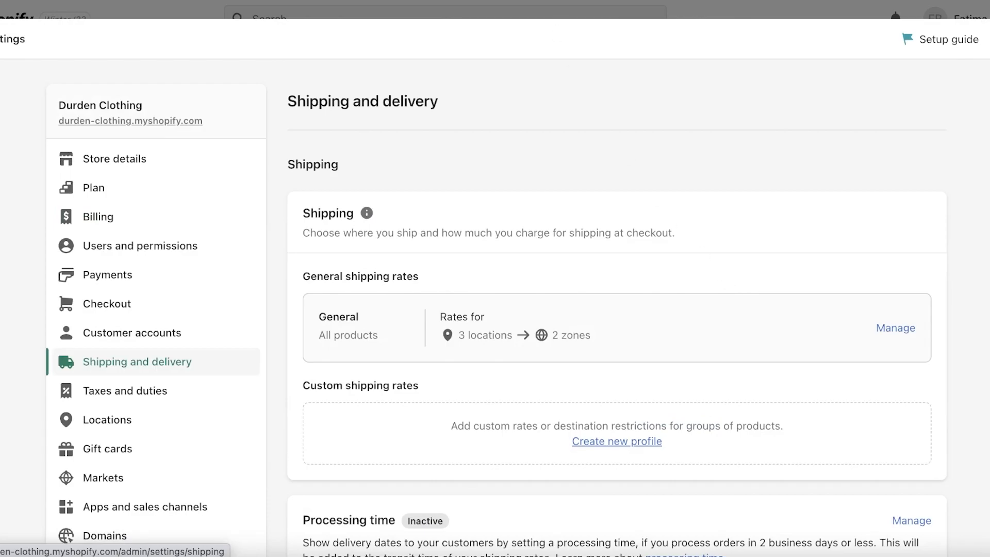
- Switch to CJ Dropshipping, check the imported orders list, and examine the CJ Skills overview on the dashboard
click(618, 0)
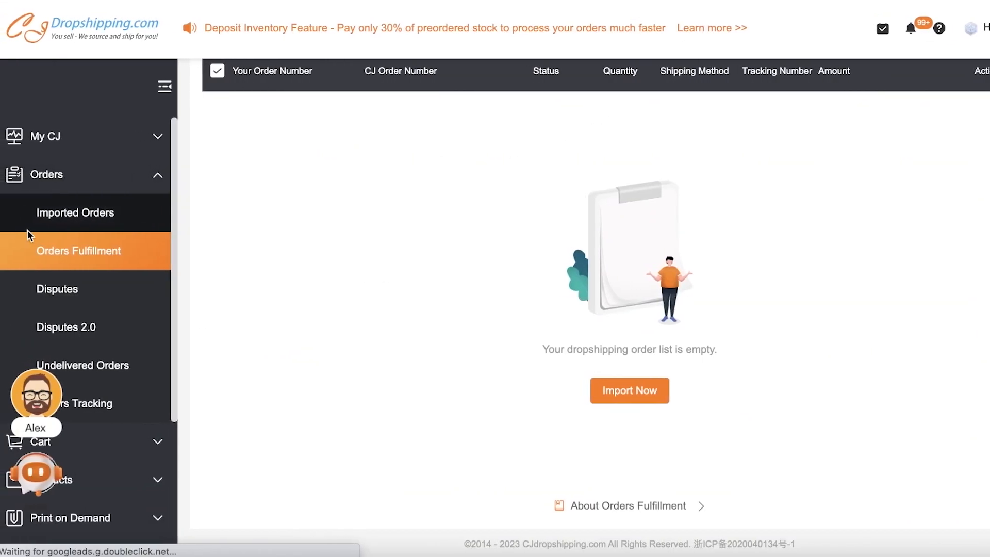
click(77, 250)
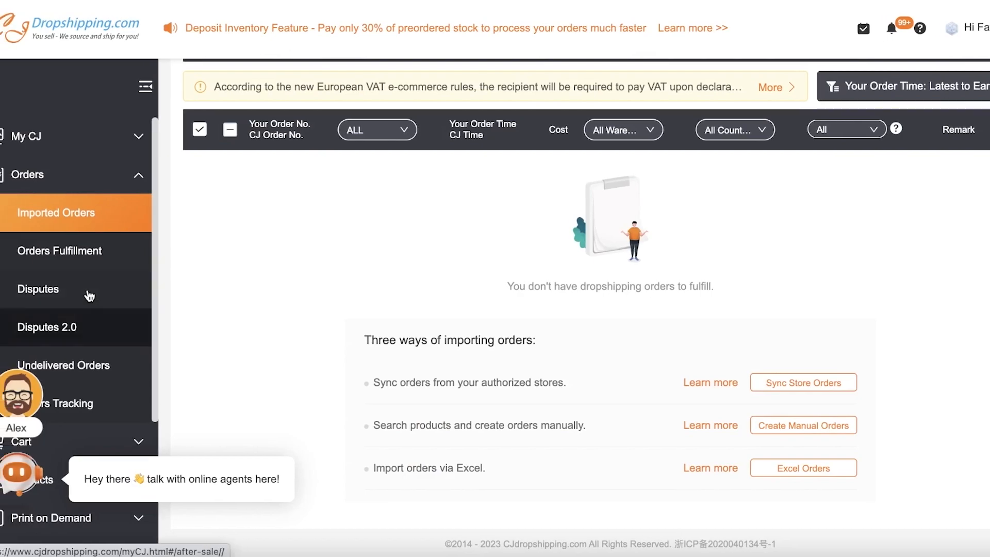
click(83, 124)
click(63, 176)
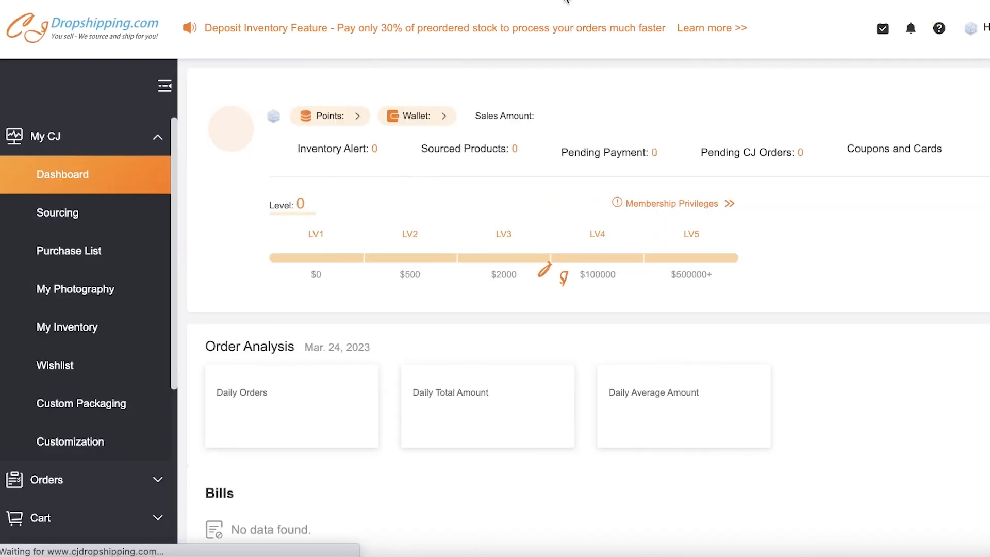
scroll(567, 103, down, 5)
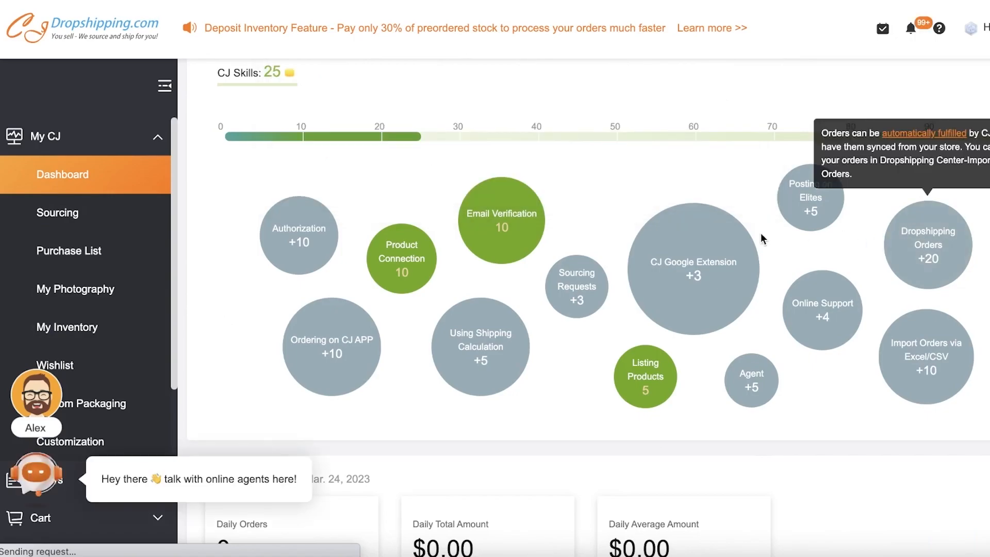
mouse_move(512, 207)
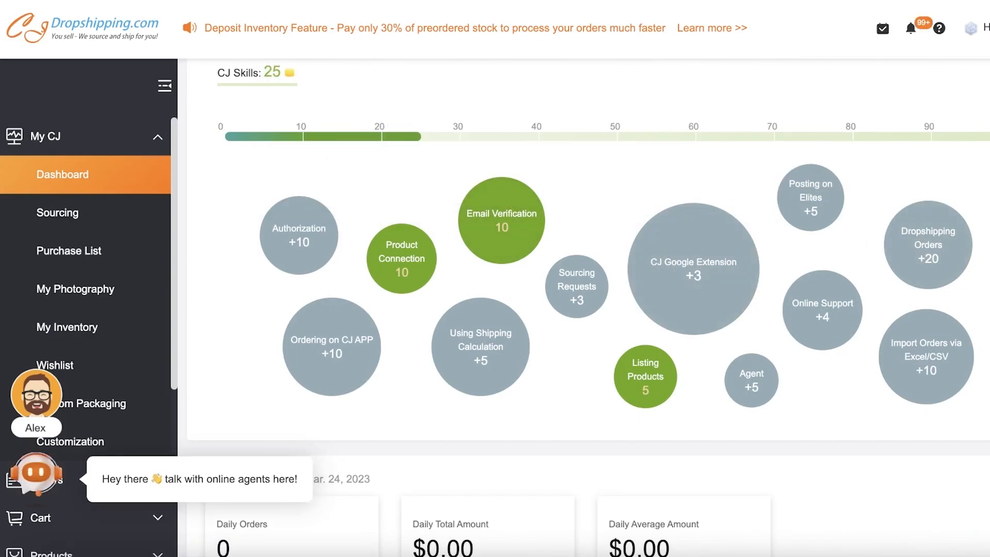